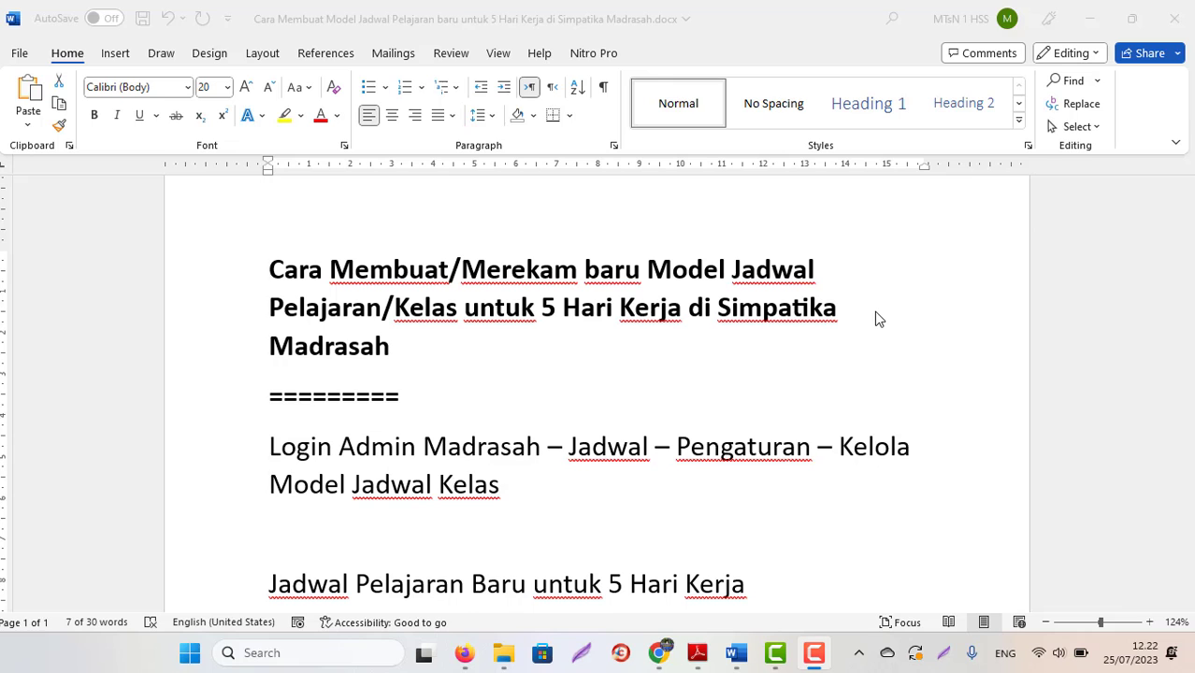
Switch to Simpatika in Firefox and start a new class schedule model named "Jadwal Pelajaran Baru untuk 5 Hari Kerja".
mouse_move(464, 652)
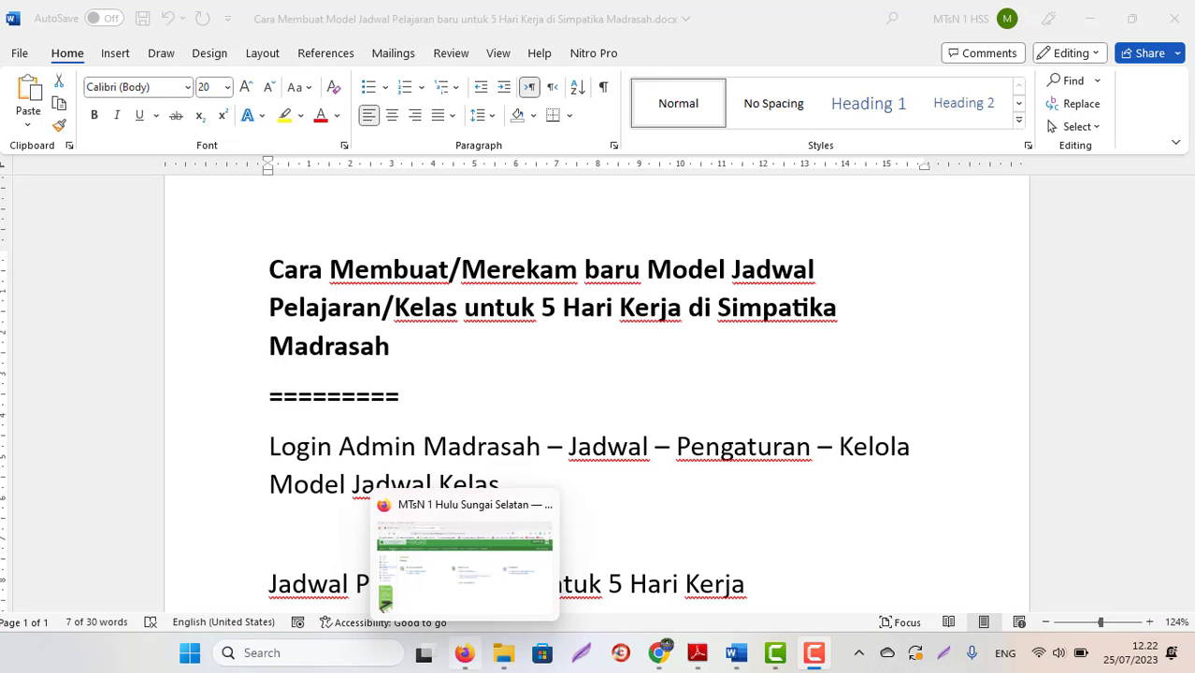
left_click(433, 595)
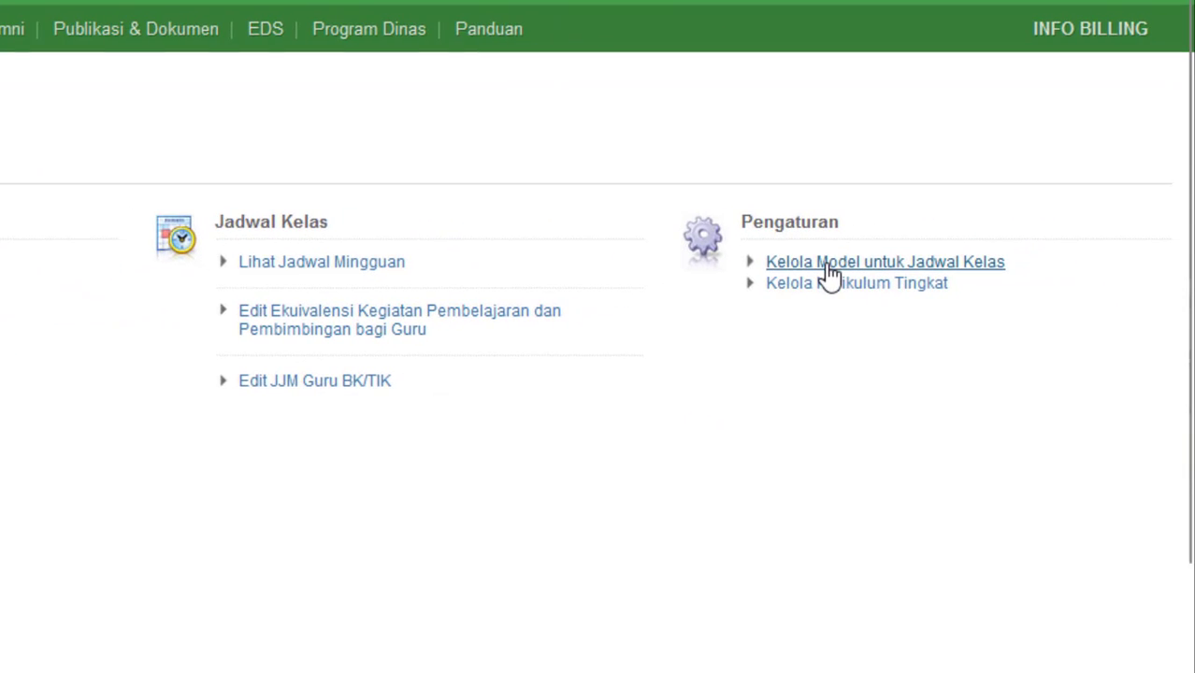
left_click(828, 262)
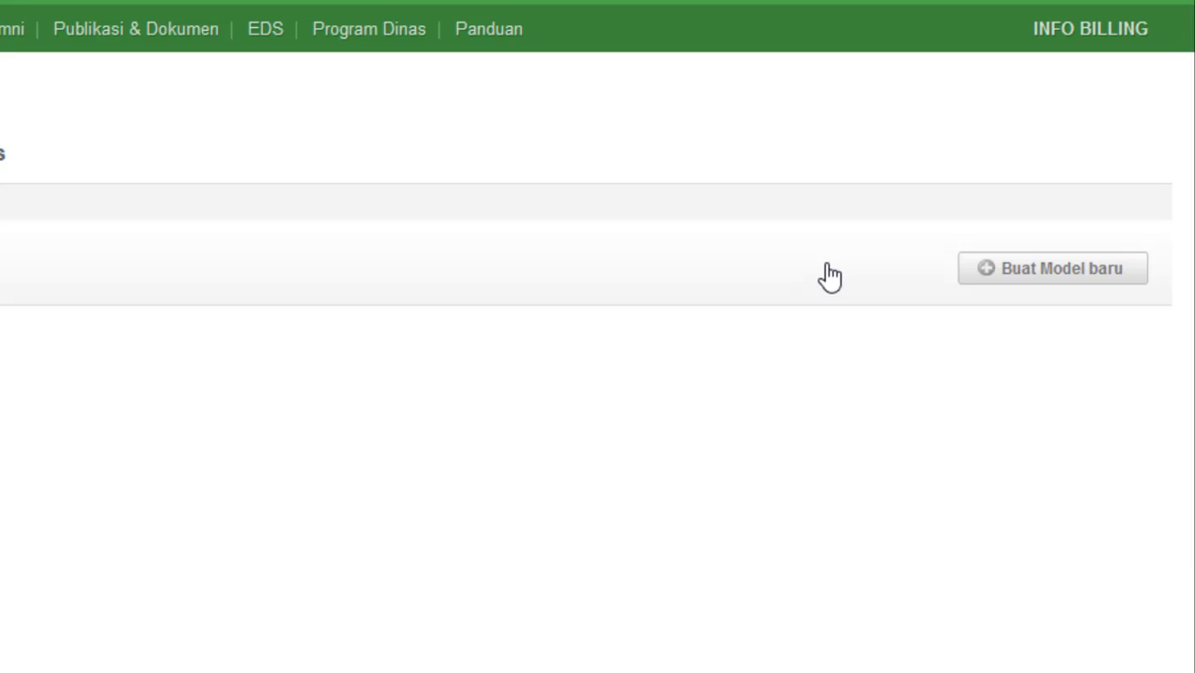
left_click(1039, 284)
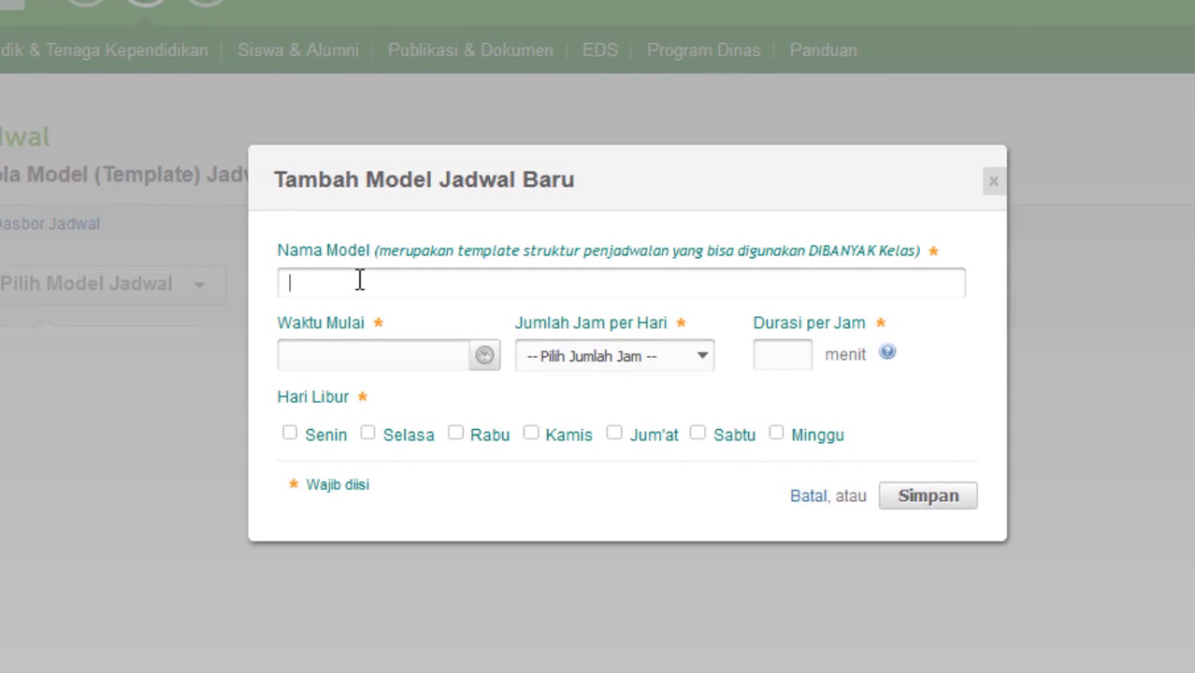
type("Jadwal Pelajaran Baru untuk 5 Hari Kerja")
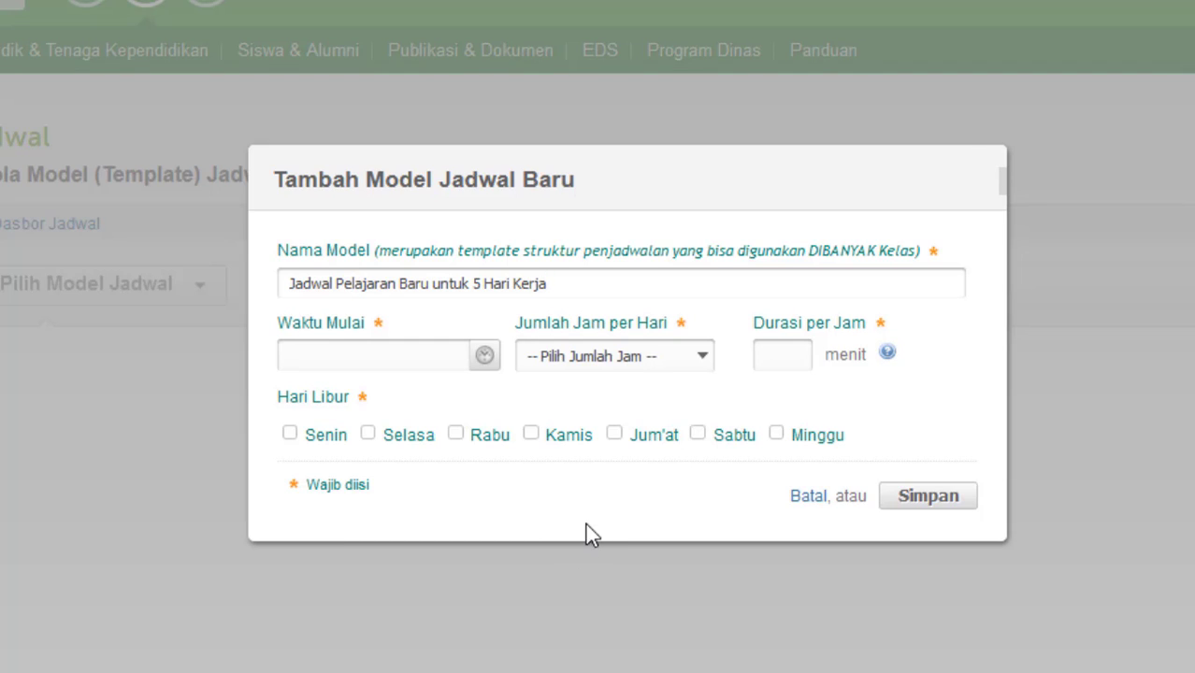
Set the new schedule model's start time (Waktu Mulai) to 07:00.
left_click(370, 353)
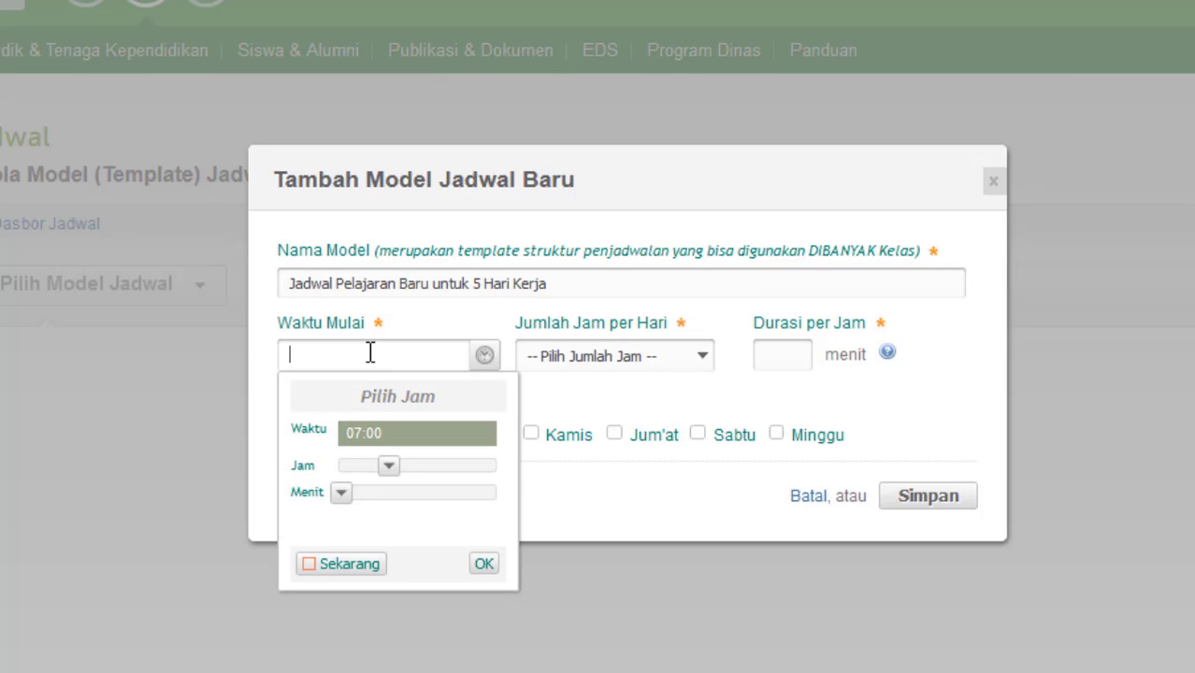
mouse_move(773, 668)
left_click(727, 650)
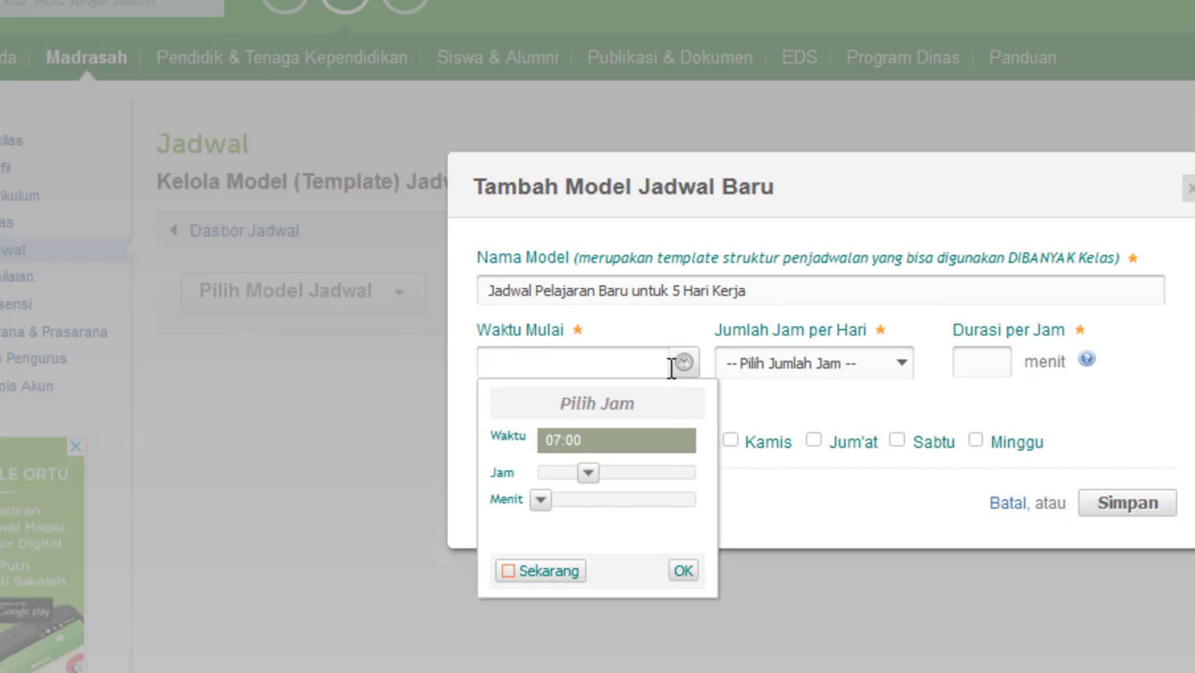
left_click(683, 365)
left_click_drag(588, 473, 608, 475)
left_click(586, 472)
left_click(679, 566)
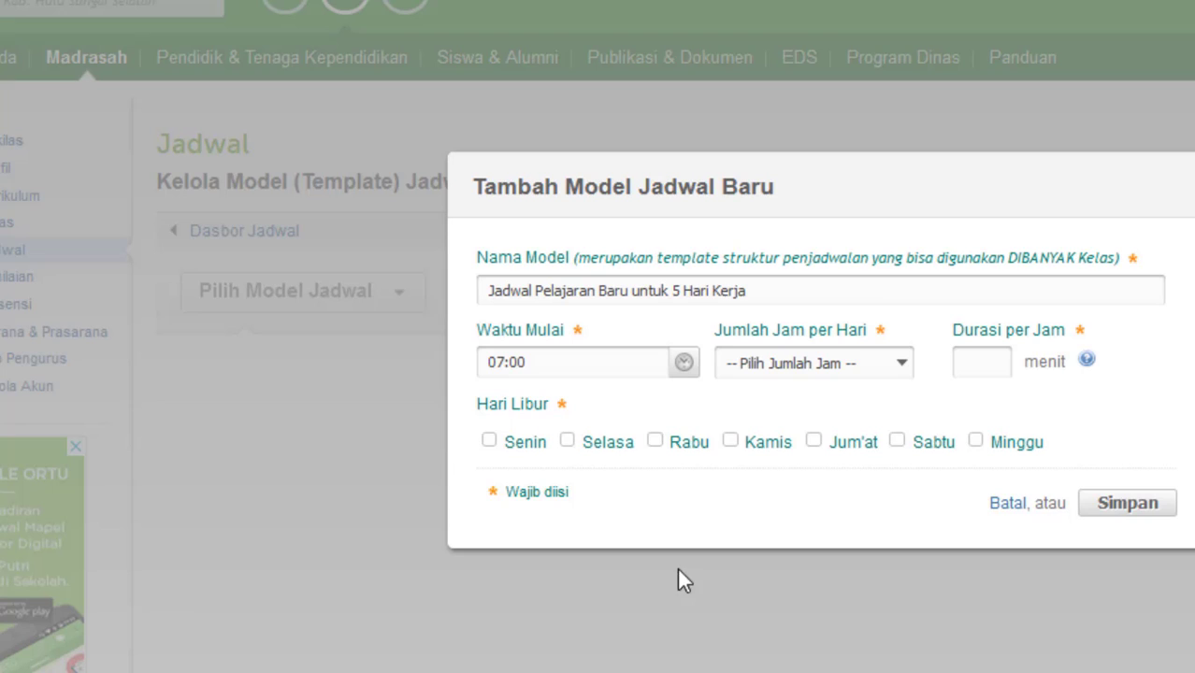
Set the model to 14 periods per day with a duration of 40 minutes per period.
left_click(905, 360)
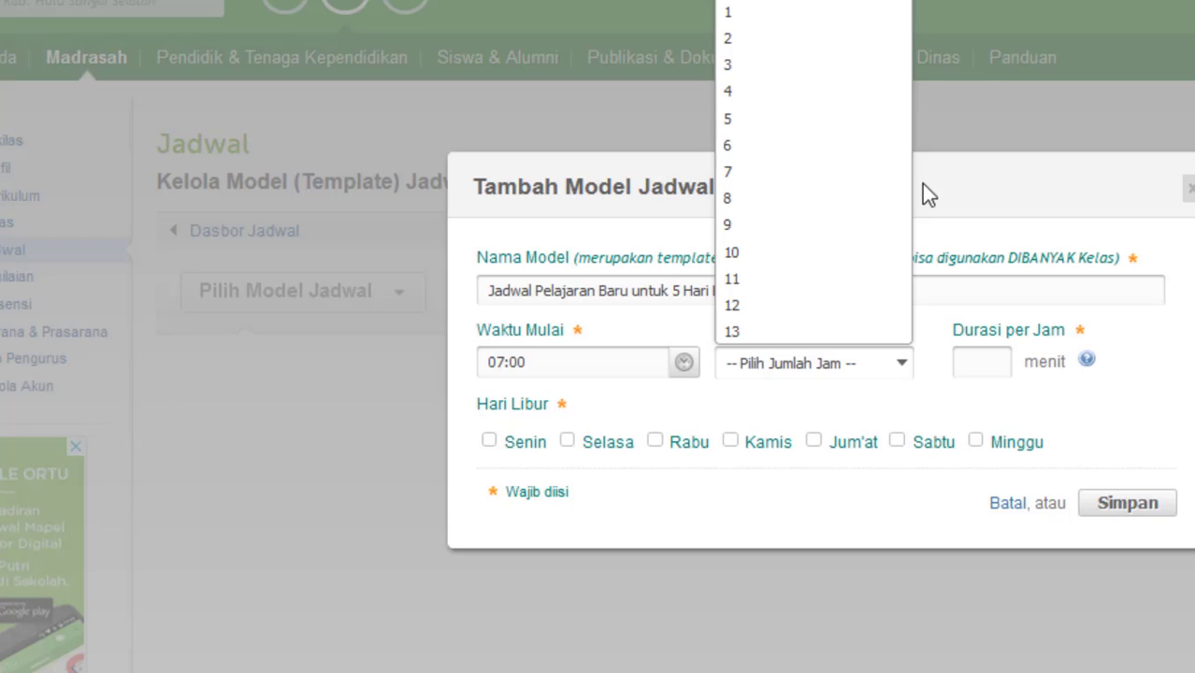
left_click_drag(905, 191, 898, 280)
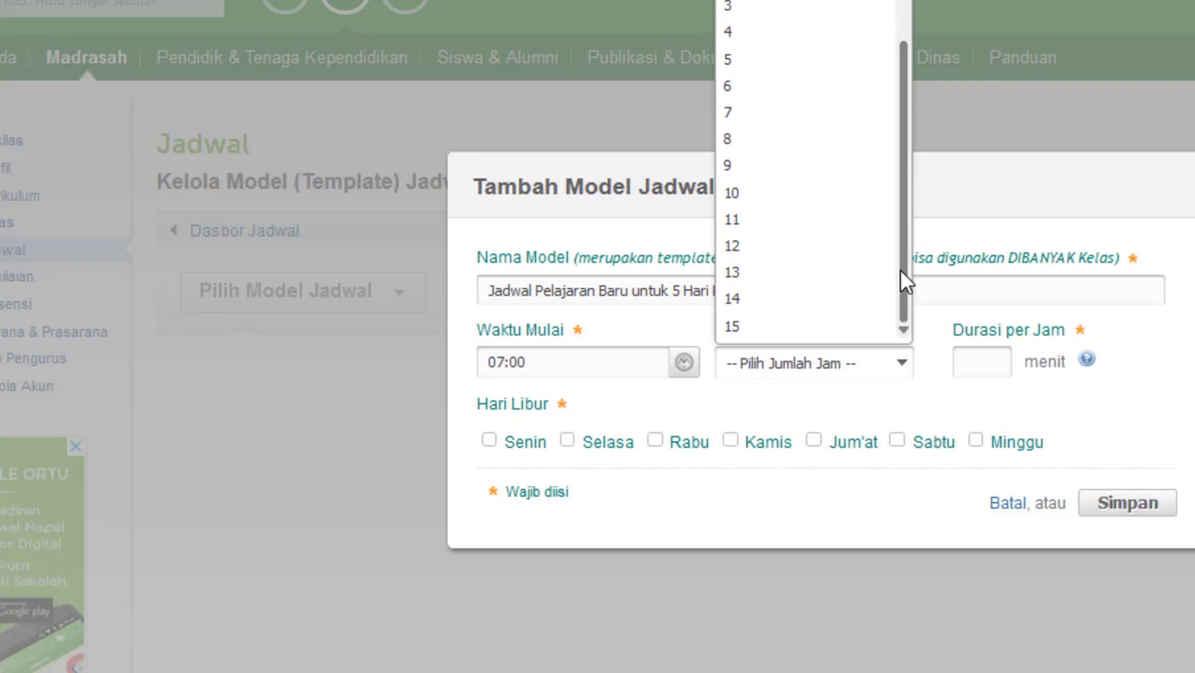
left_click(749, 303)
left_click(984, 369)
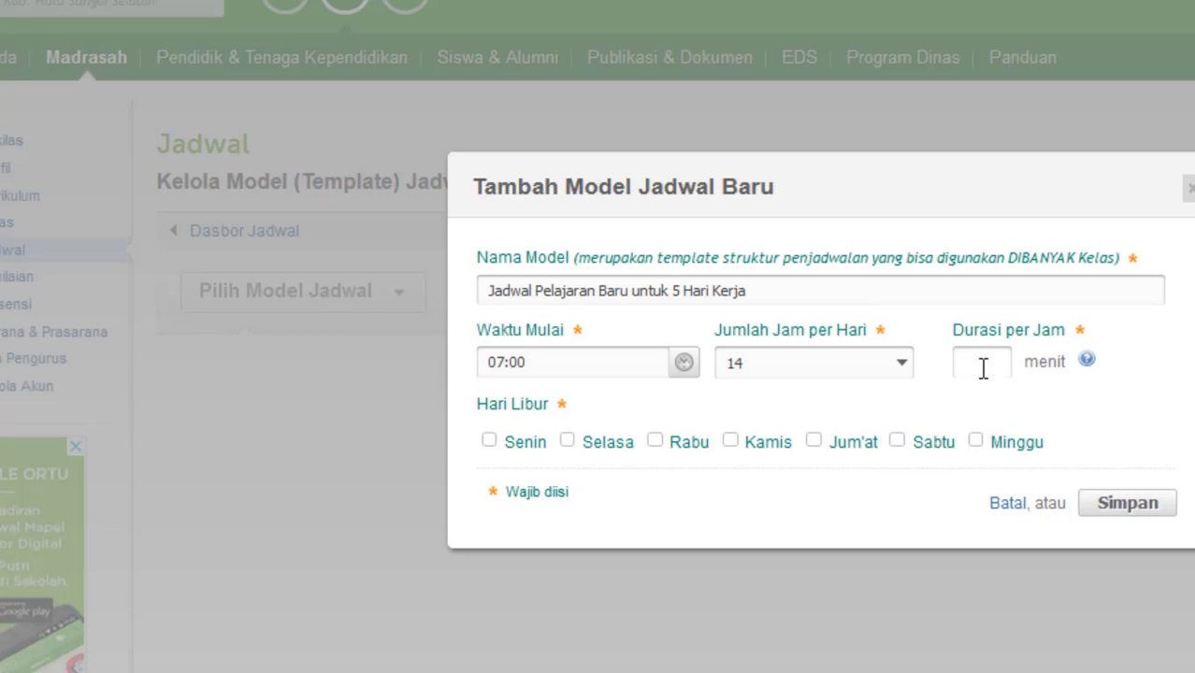
type("40")
Mark Sabtu and Minggu as the days off and save the new schedule model.
left_click(896, 439)
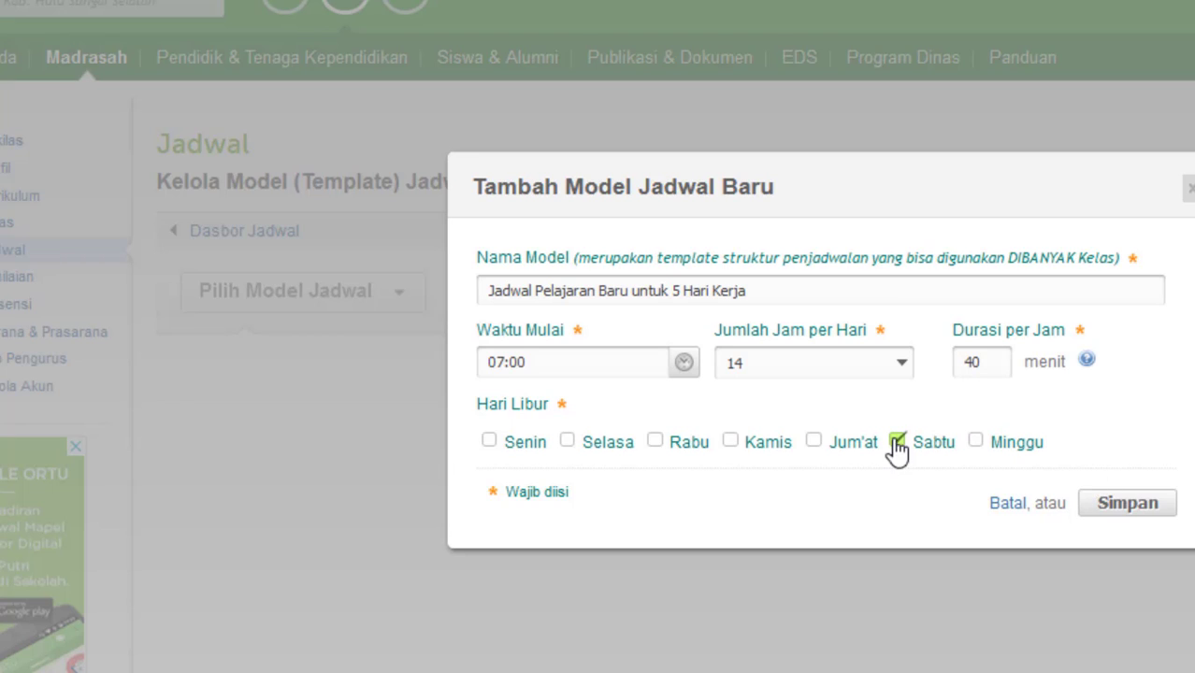
left_click(980, 443)
left_click(1125, 505)
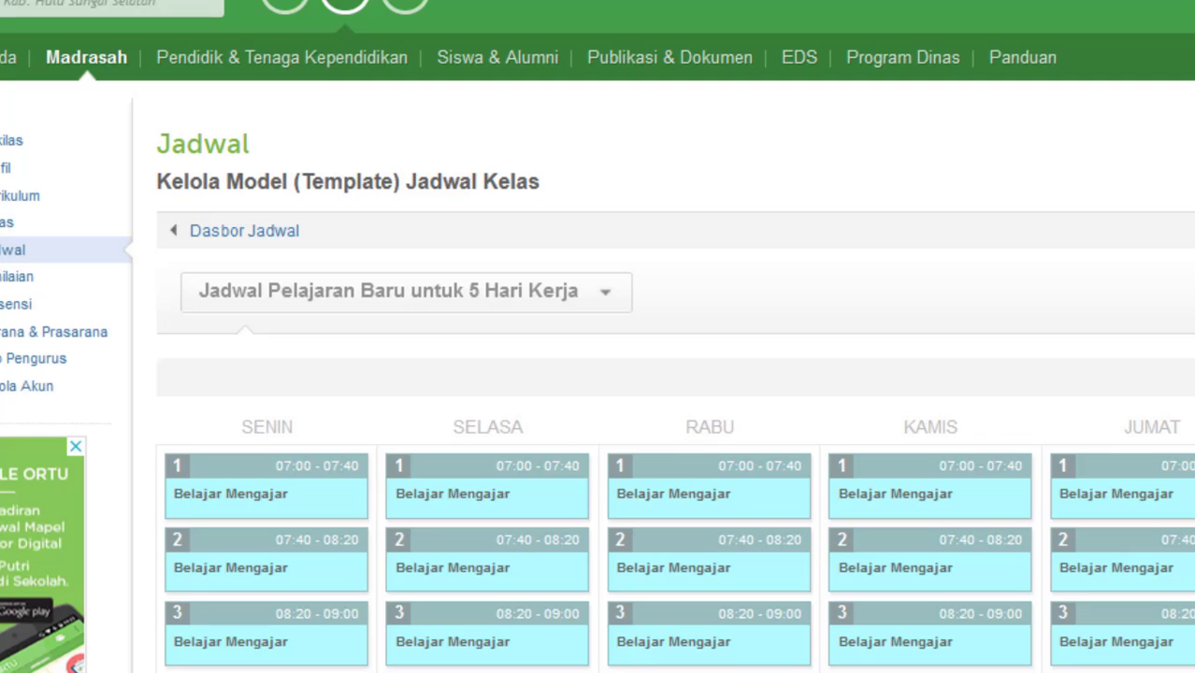
Review the generated timetable, open Monday's first period for editing, and check its activity and times in Slot JAM.pdf.
scroll(939, 587, "down", 10)
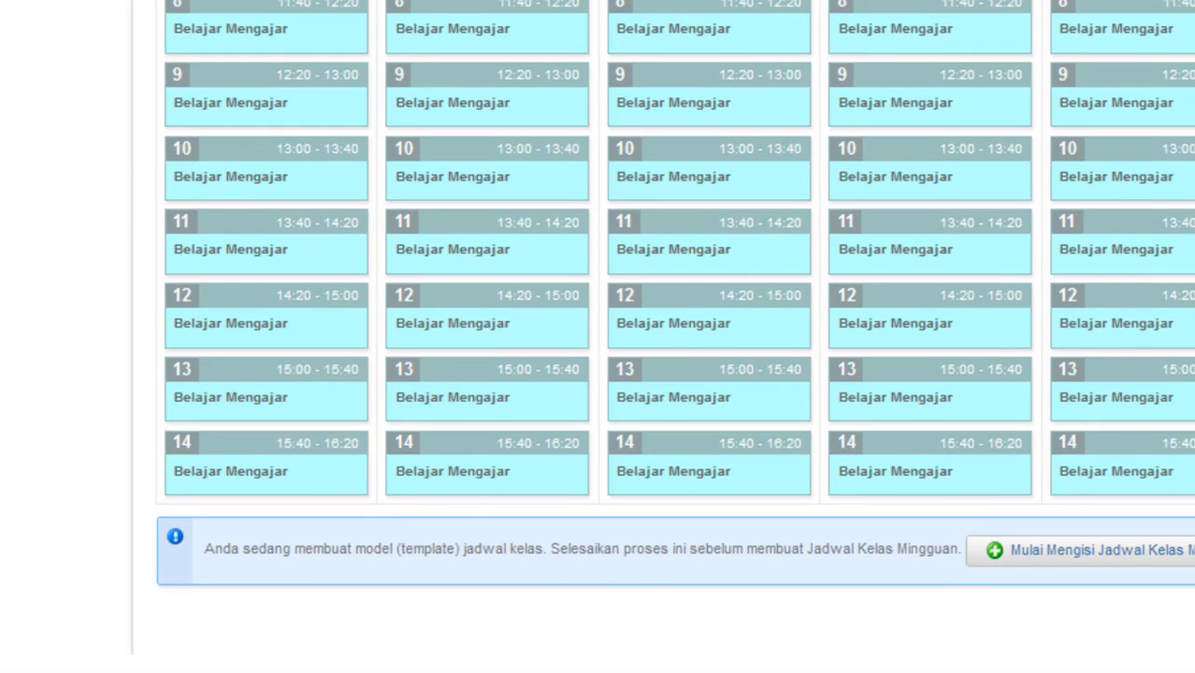
scroll(597, 337, "up", 10)
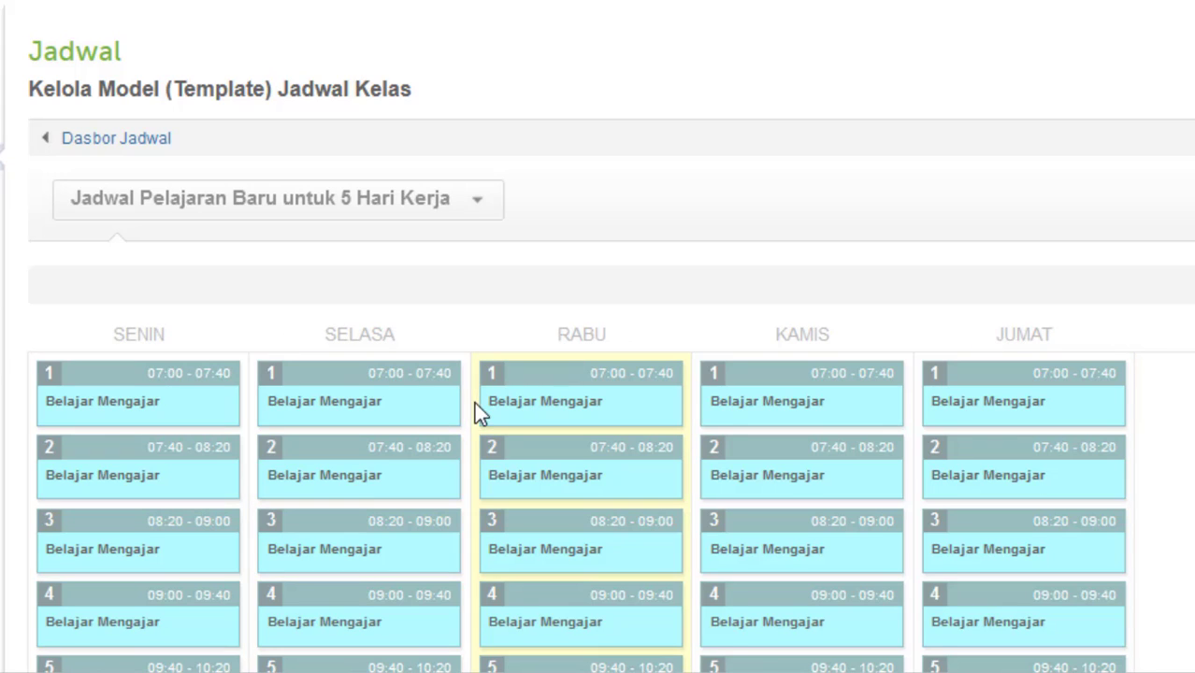
left_click(154, 420)
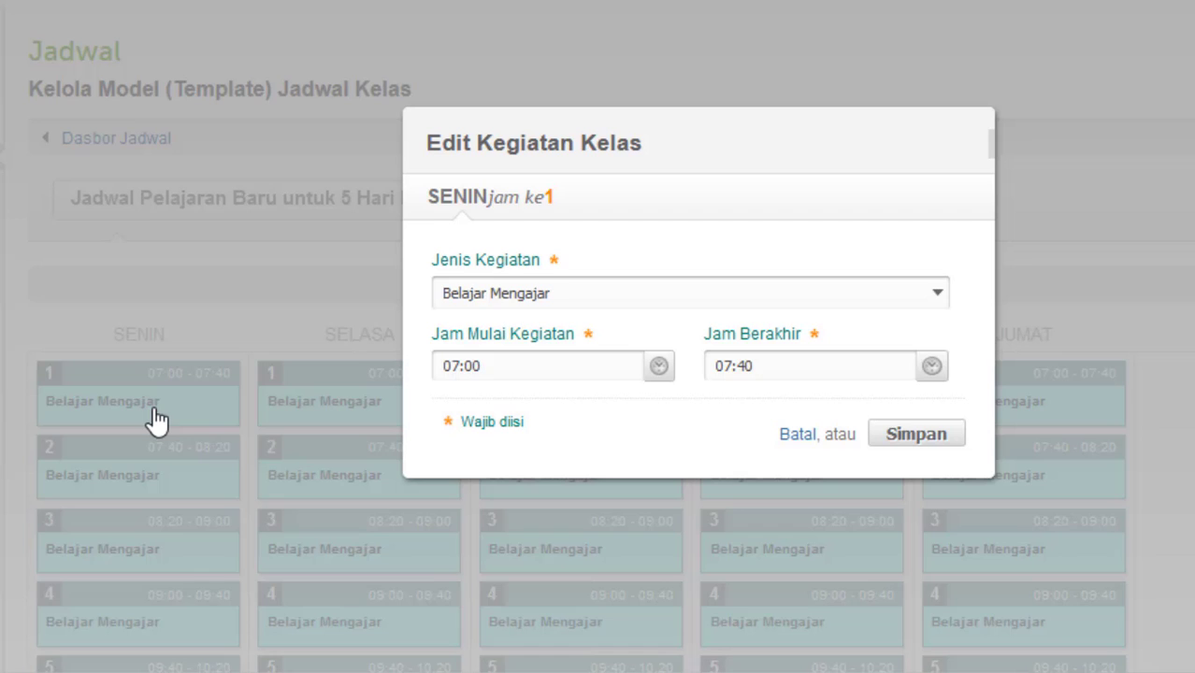
left_click(796, 295)
left_click(797, 295)
mouse_move(830, 669)
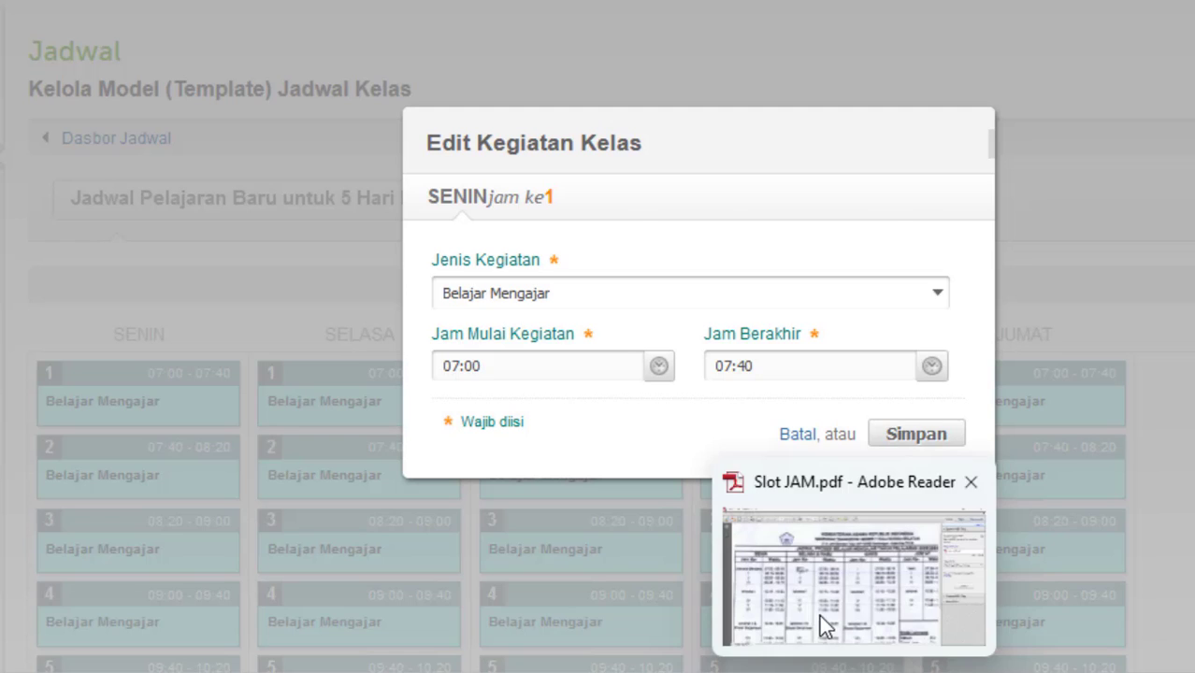
left_click(817, 614)
scroll(174, 147, "left", 3)
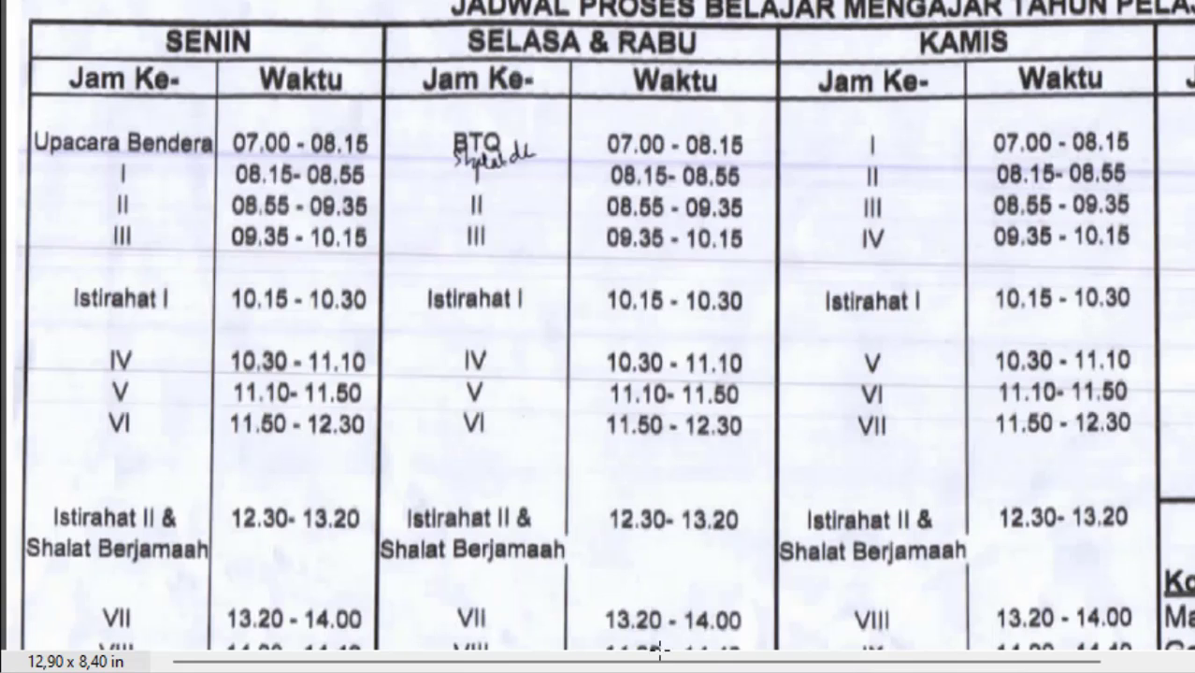
mouse_move(659, 651)
left_click(655, 552)
Change Monday's first period to Upacara ending at 08:15, then save and confirm the activity change.
left_click(762, 297)
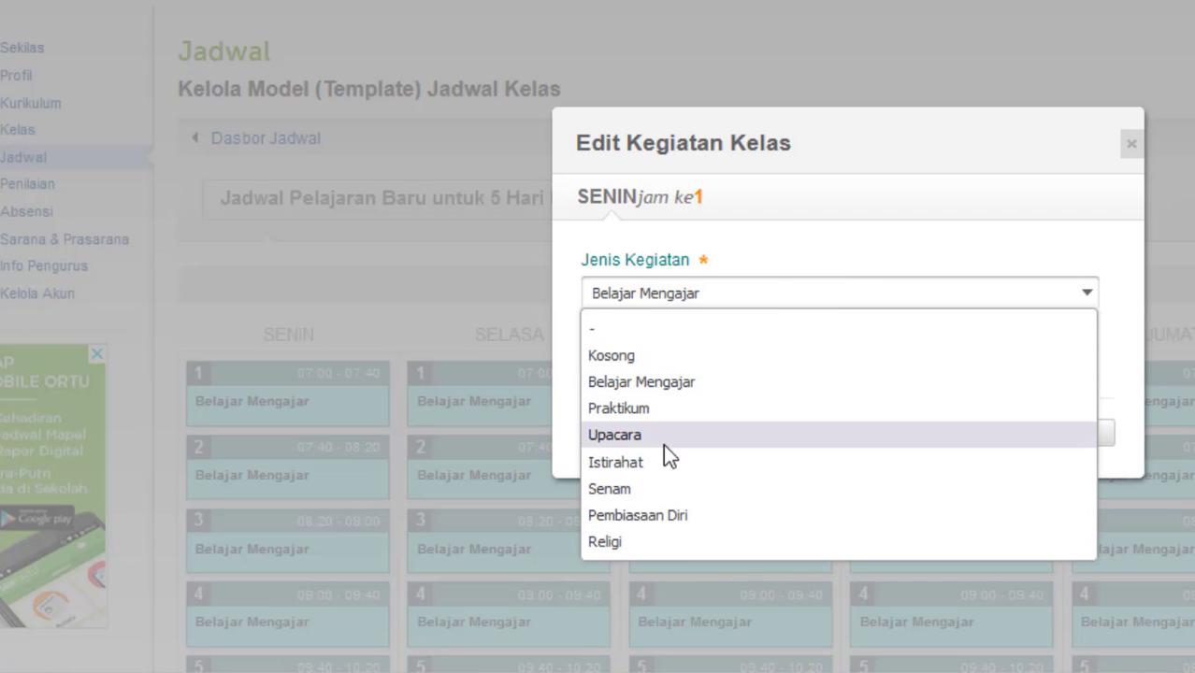
left_click(630, 442)
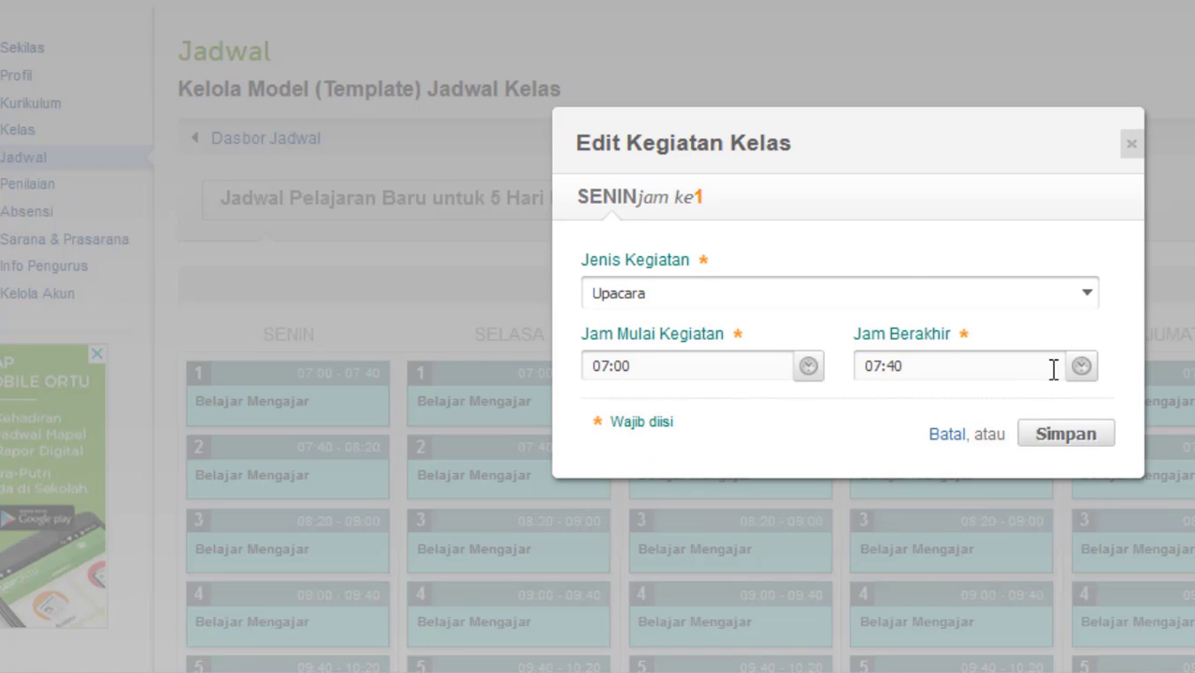
left_click(1081, 366)
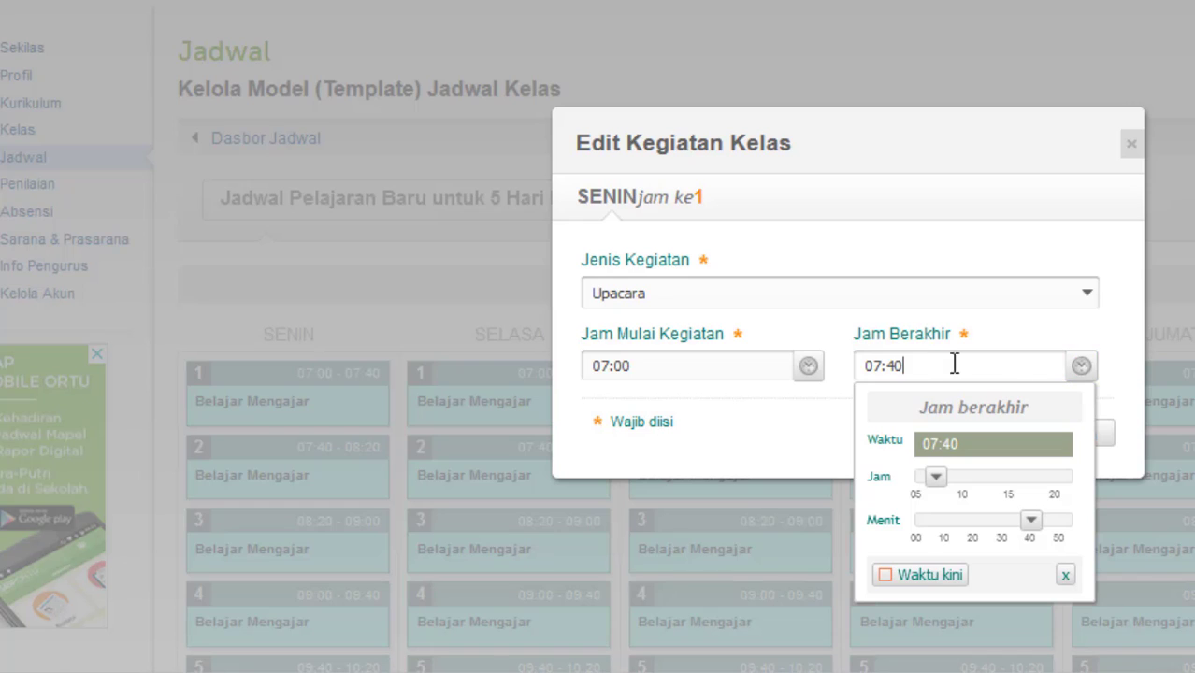
left_click_drag(921, 367, 775, 358)
type("08:15")
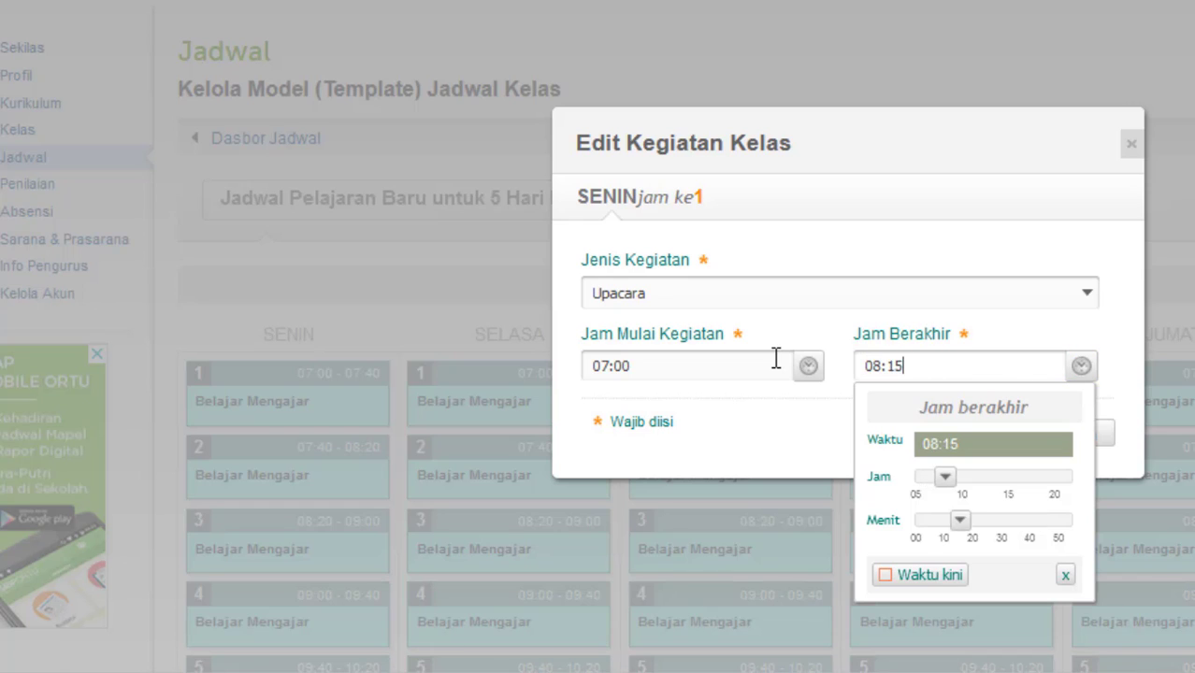
left_click(1063, 575)
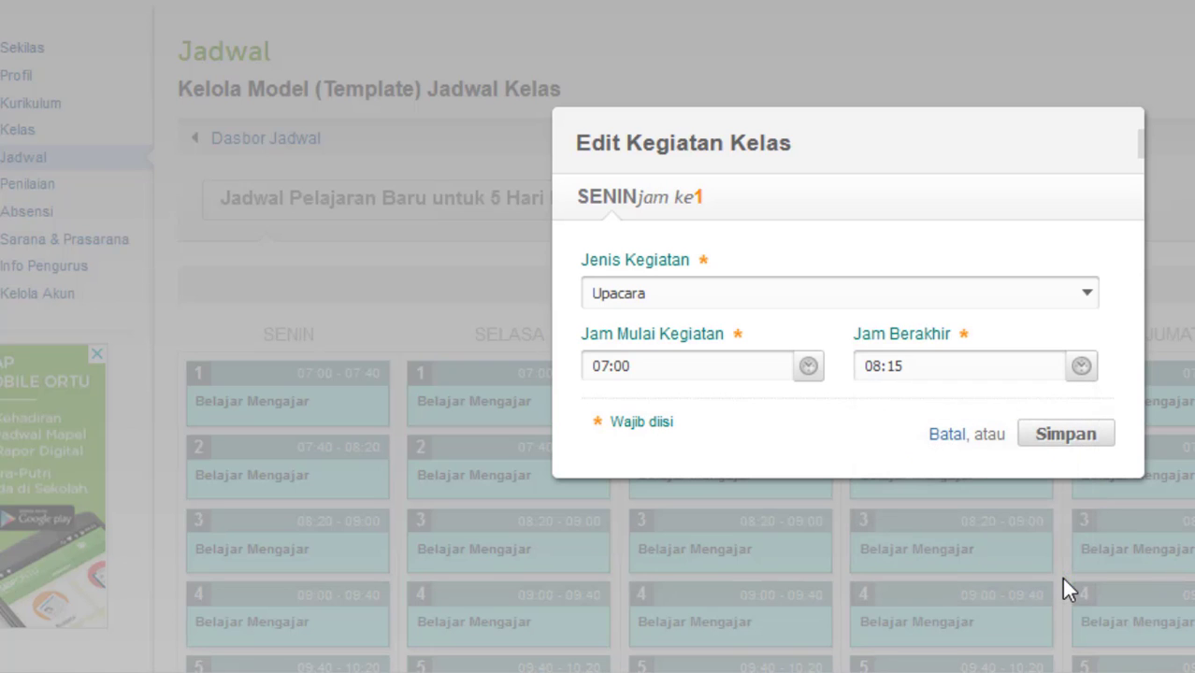
left_click(1067, 436)
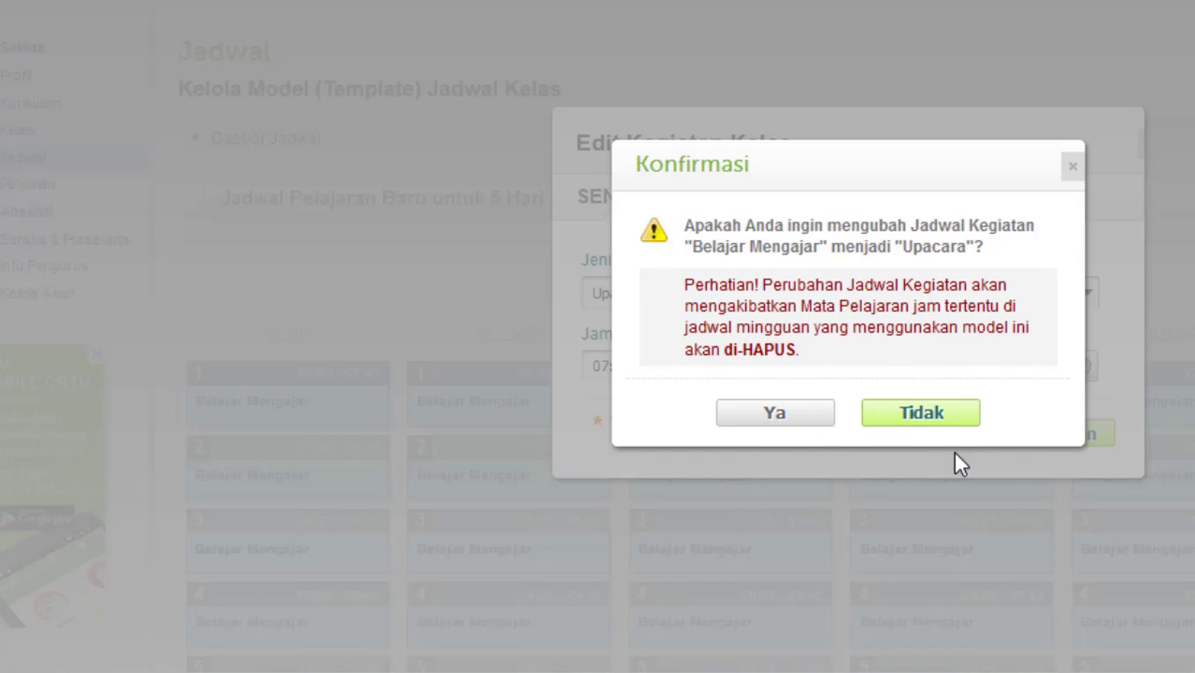
left_click(753, 418)
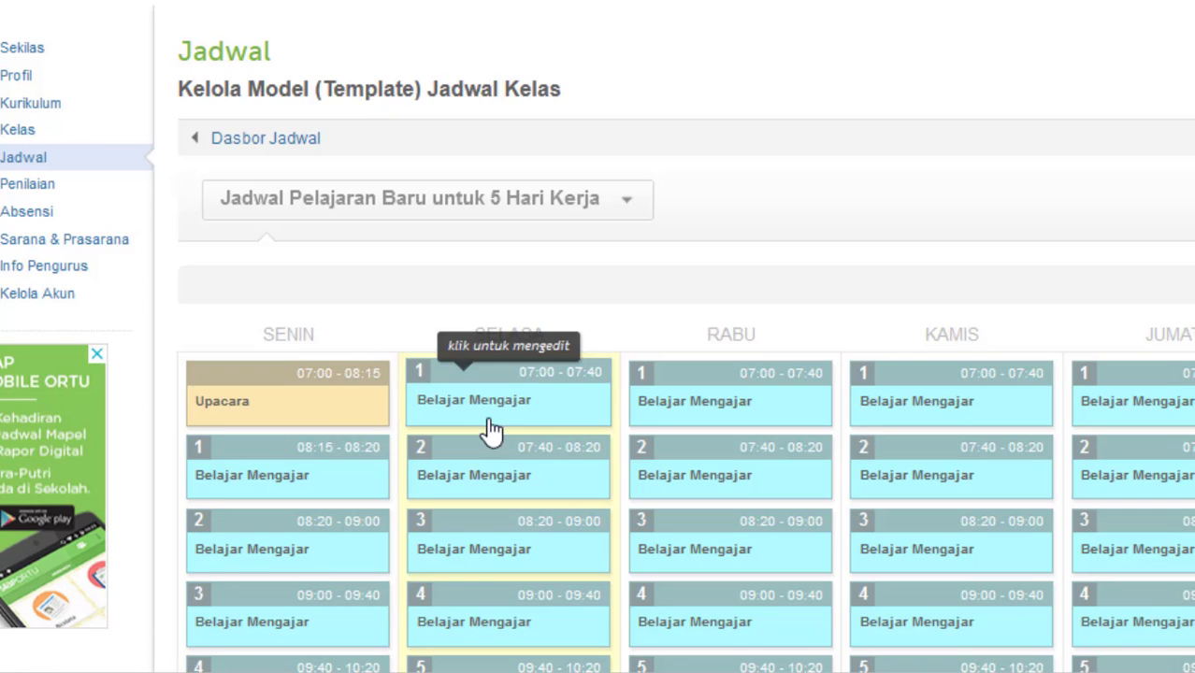
Check Monday's next slot against Slot JAM.pdf, then save that period as Belajar Mengajar with an end time of 08:55.
left_click(326, 487)
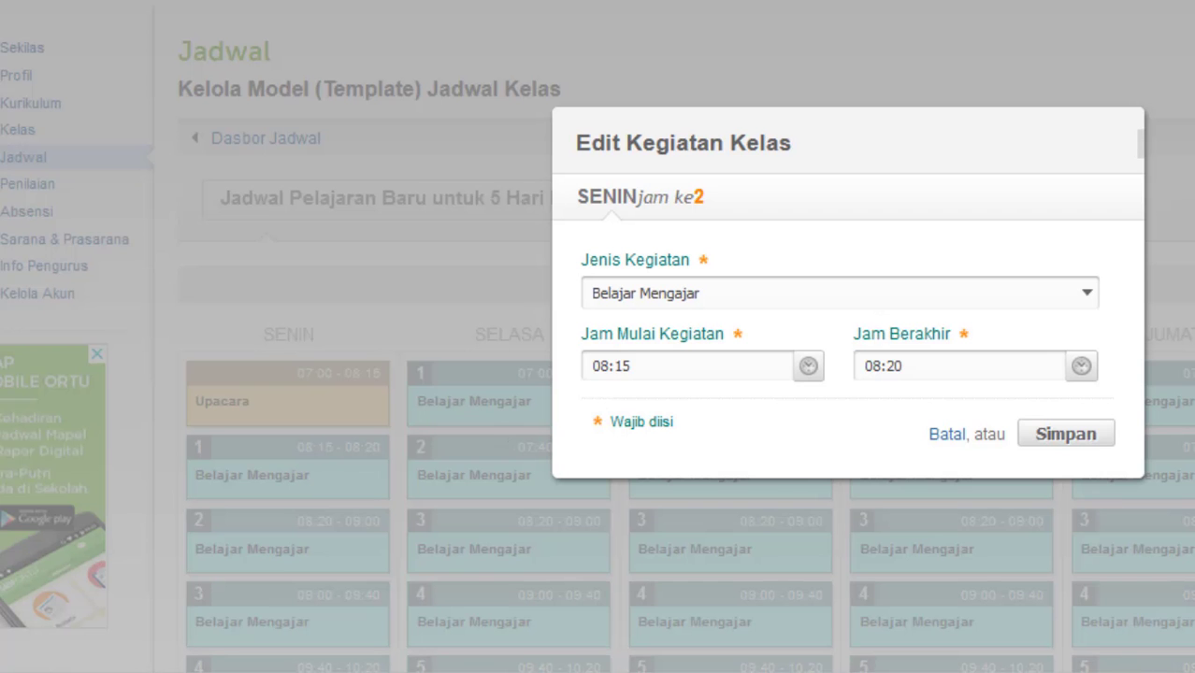
mouse_move(1003, 669)
left_click(952, 563)
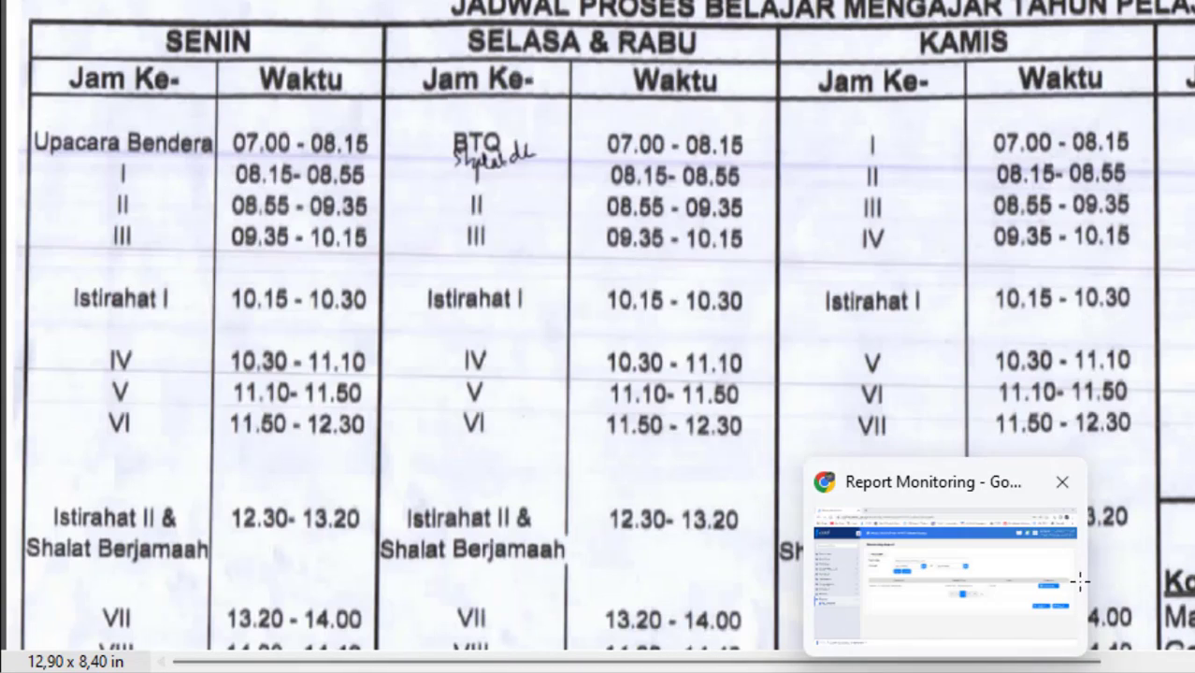
left_click(944, 672)
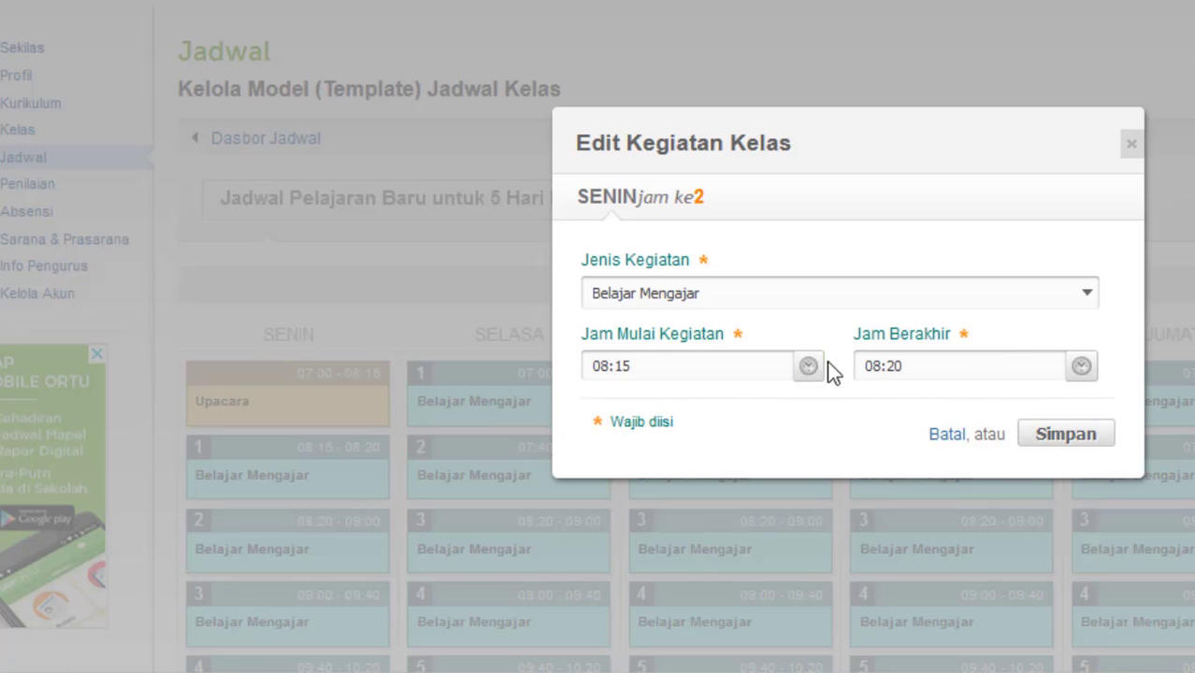
left_click(680, 294)
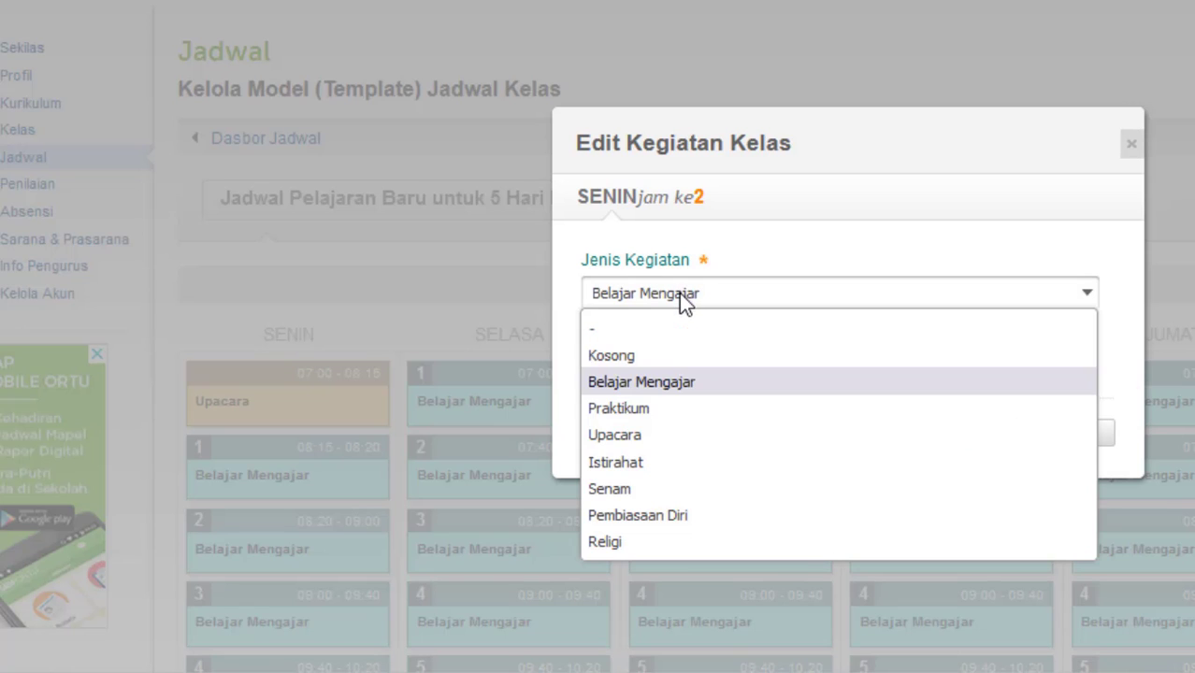
left_click(610, 385)
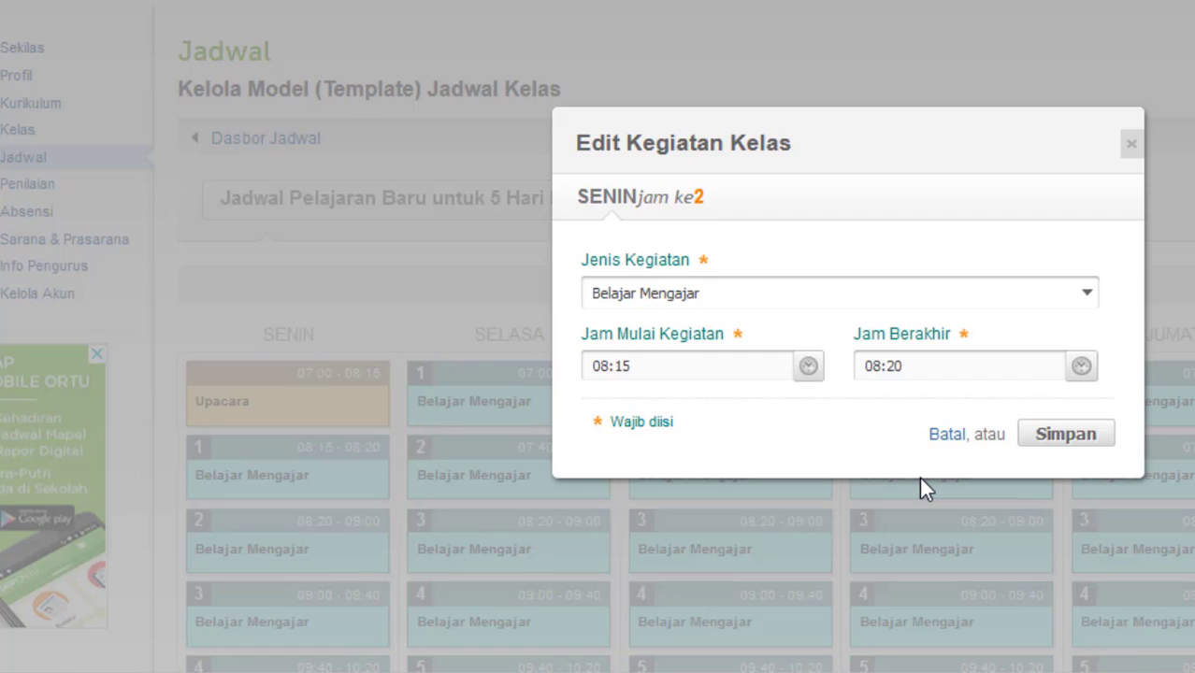
left_click(906, 364)
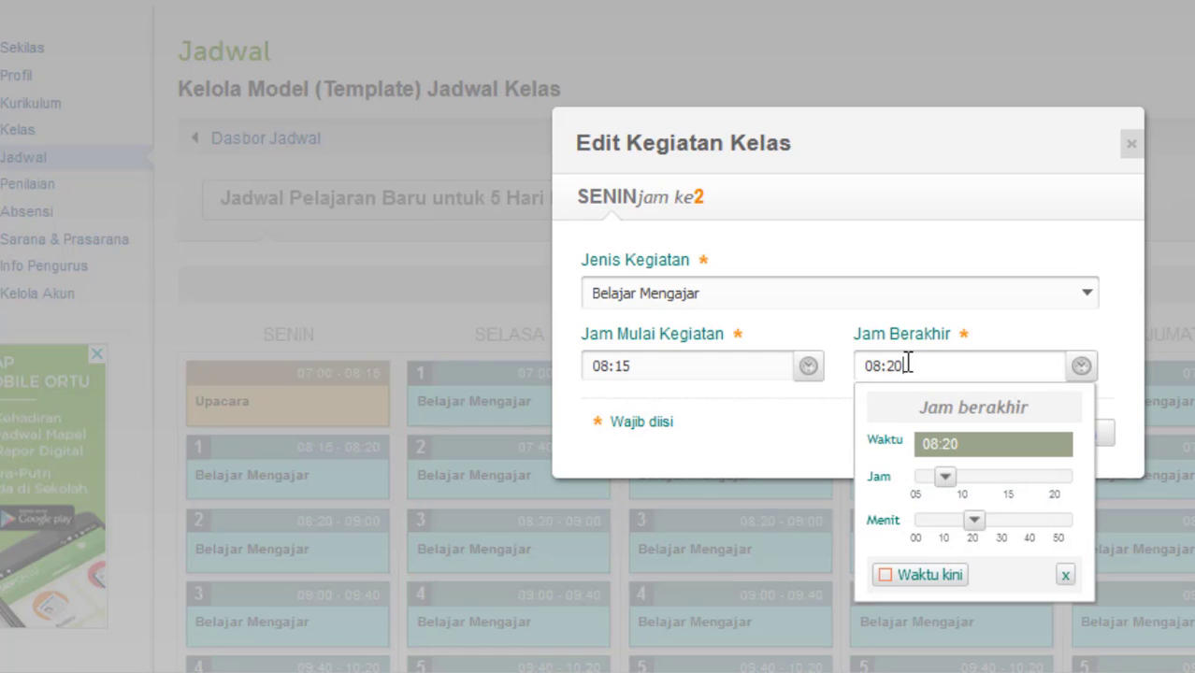
left_click_drag(906, 364, 823, 349)
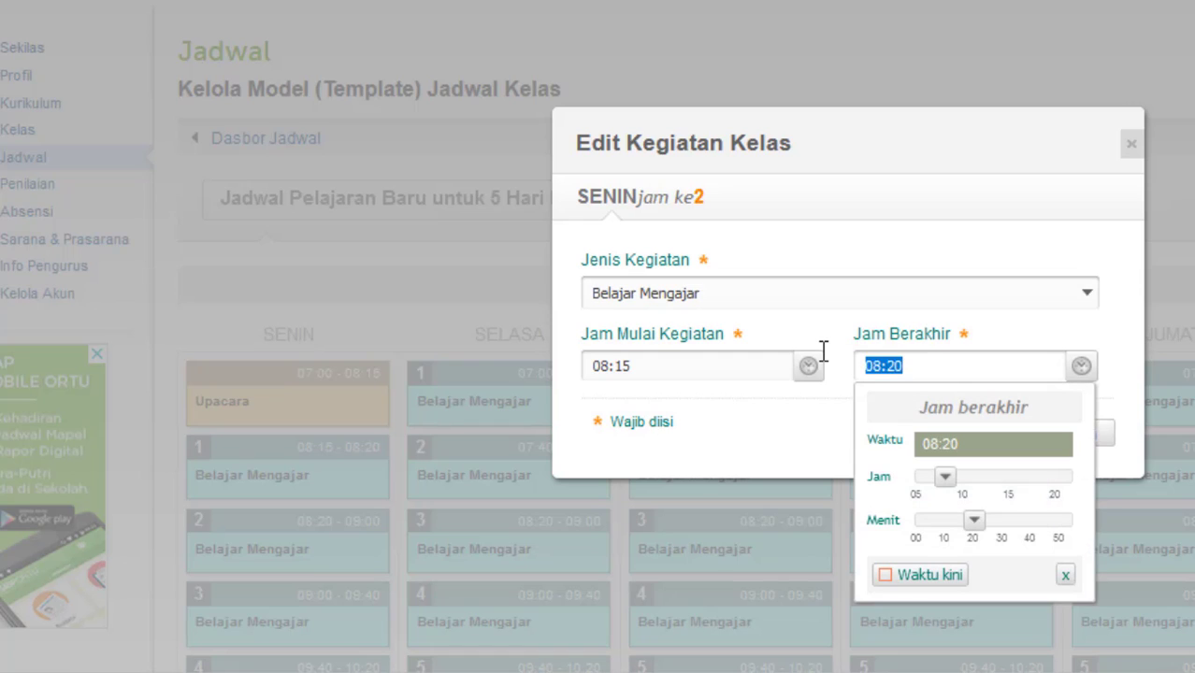
type("08:55")
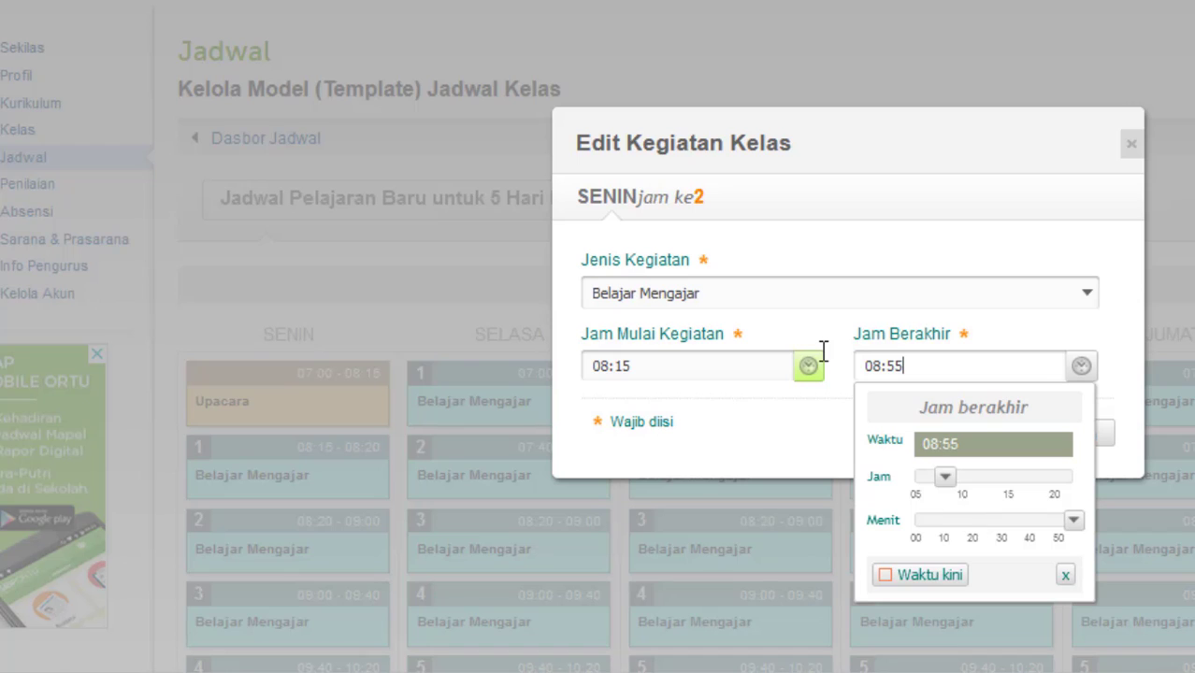
left_click(1064, 575)
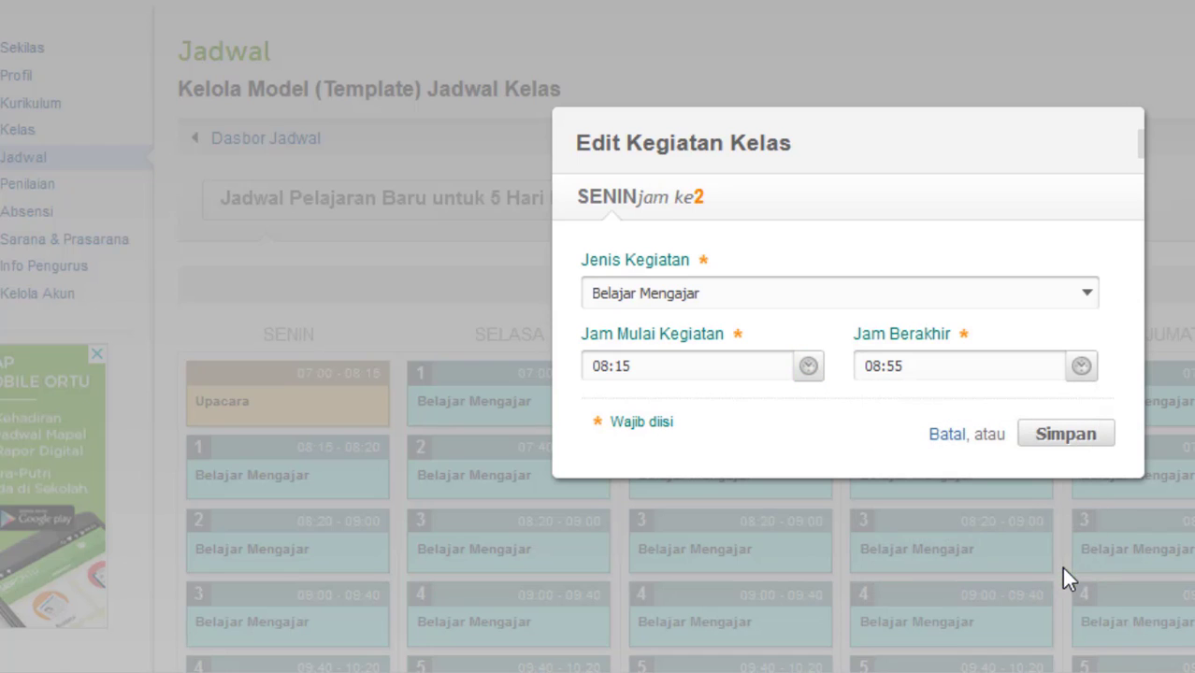
left_click(1065, 436)
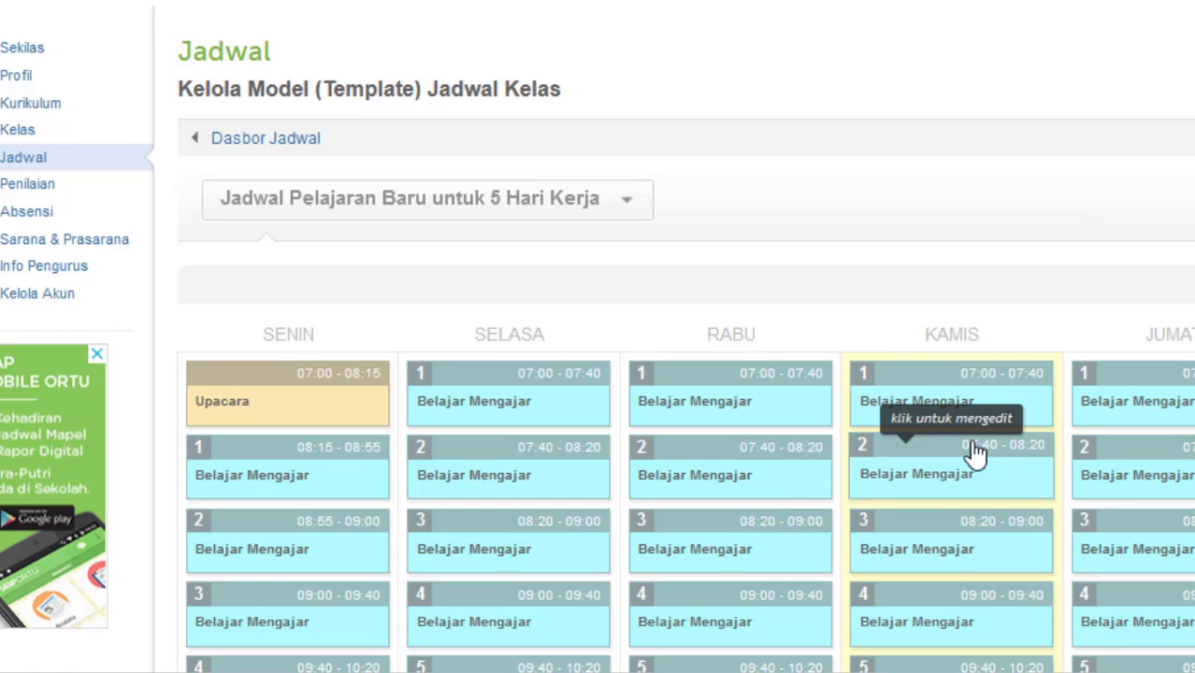
Open Monday's period starting at 08:55 for editing and check its end time in Slot JAM.pdf.
scroll(392, 350, "down", 3)
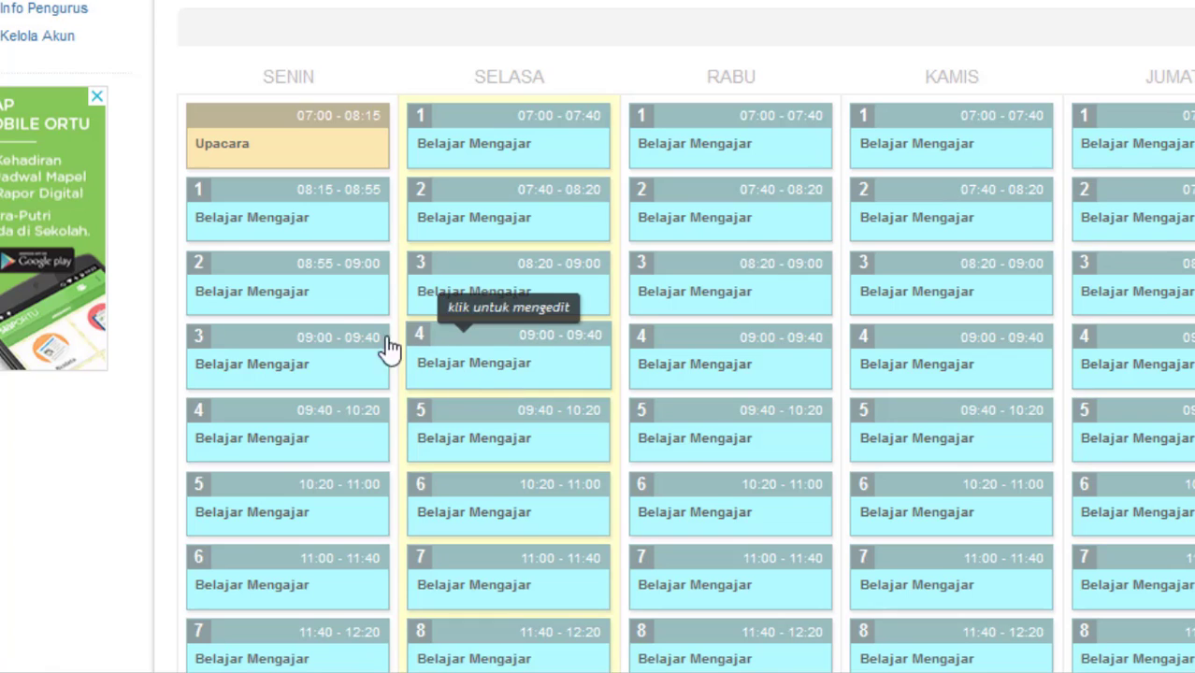
left_click(275, 290)
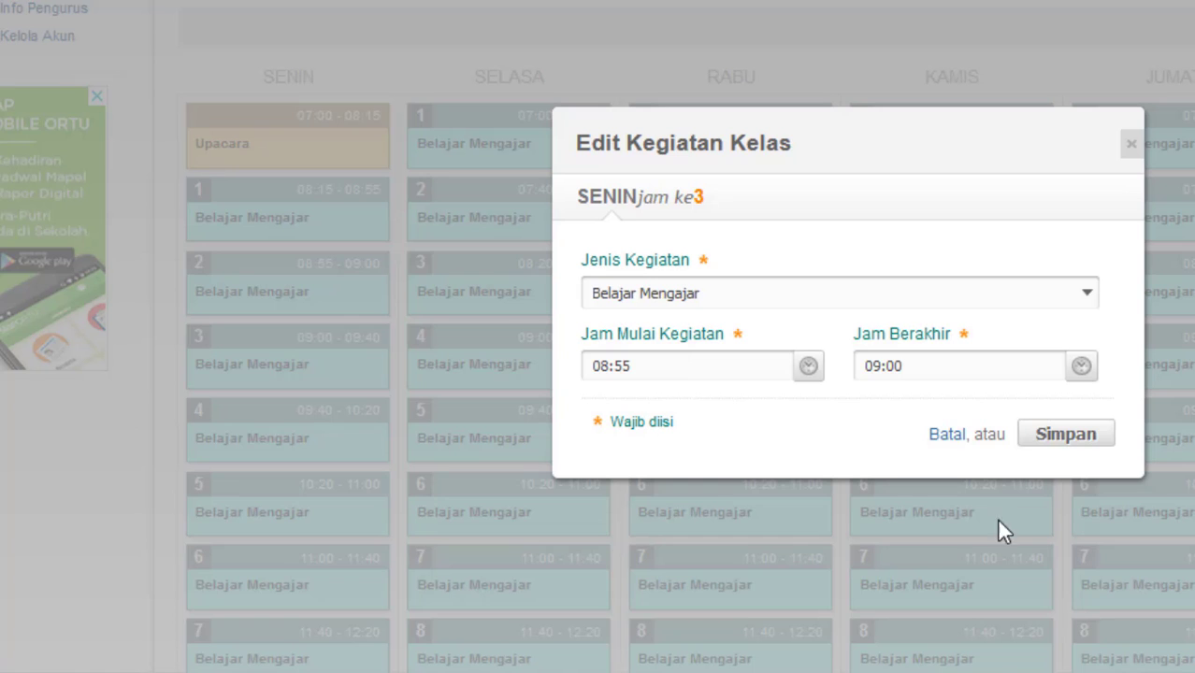
mouse_move(1003, 669)
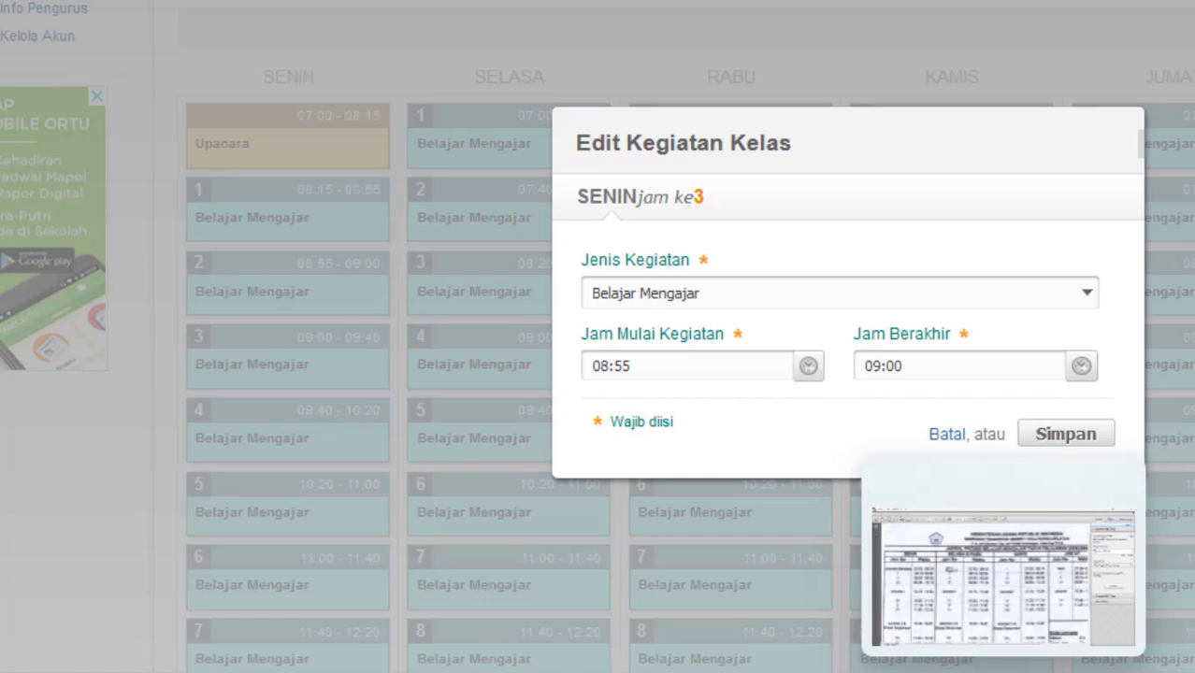
left_click(958, 542)
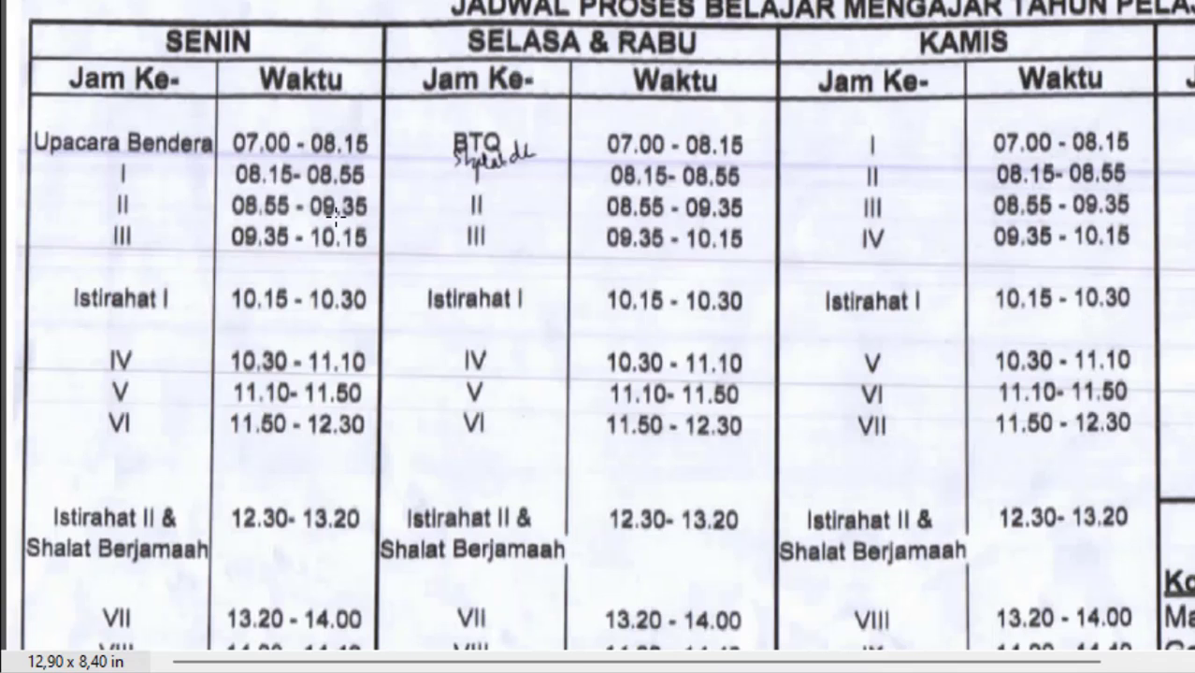
key("alt+Tab")
Set the end time of Monday's 08:55 Belajar Mengajar period to 09:35 and save it.
left_click(915, 368)
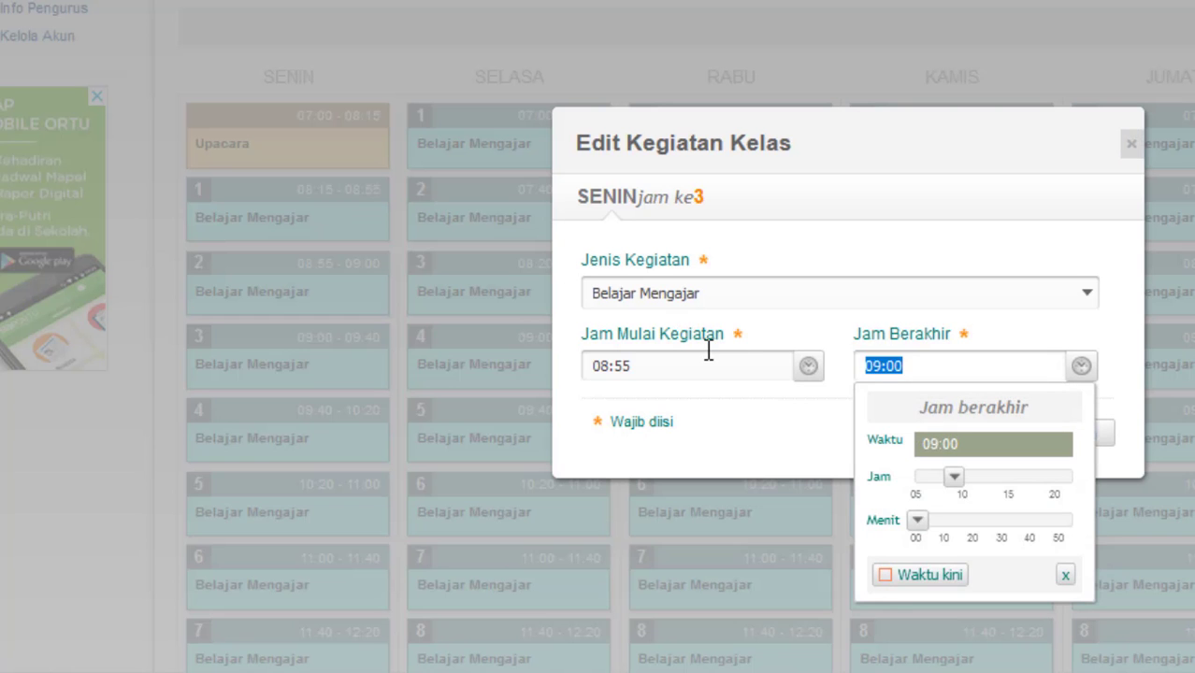
type("09:055")
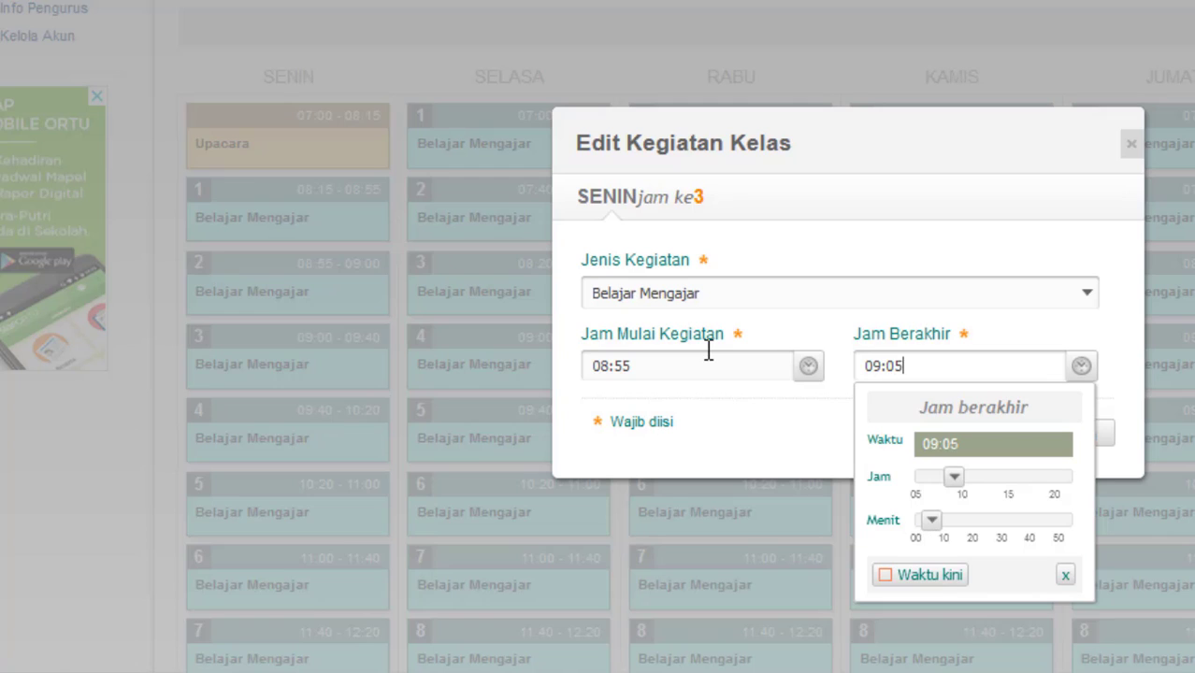
key("BackSpace")
key("BackSpace")
key("BackSpace")
left_click(1003, 524)
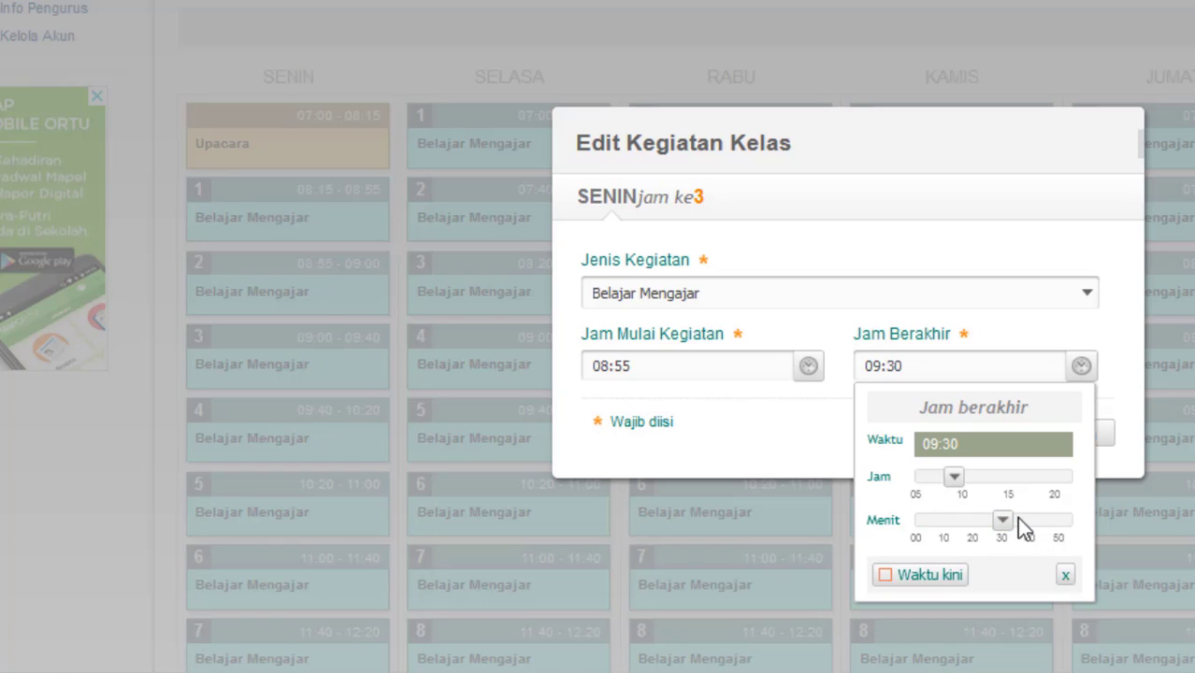
left_click(1016, 520)
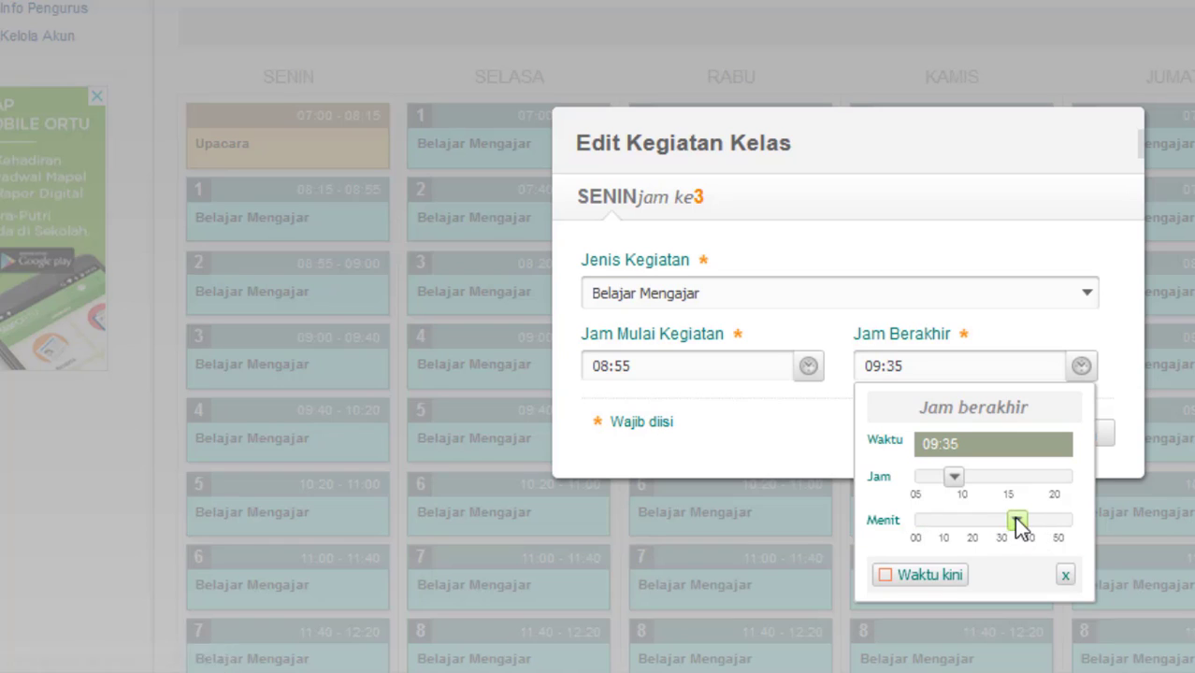
left_click(1065, 574)
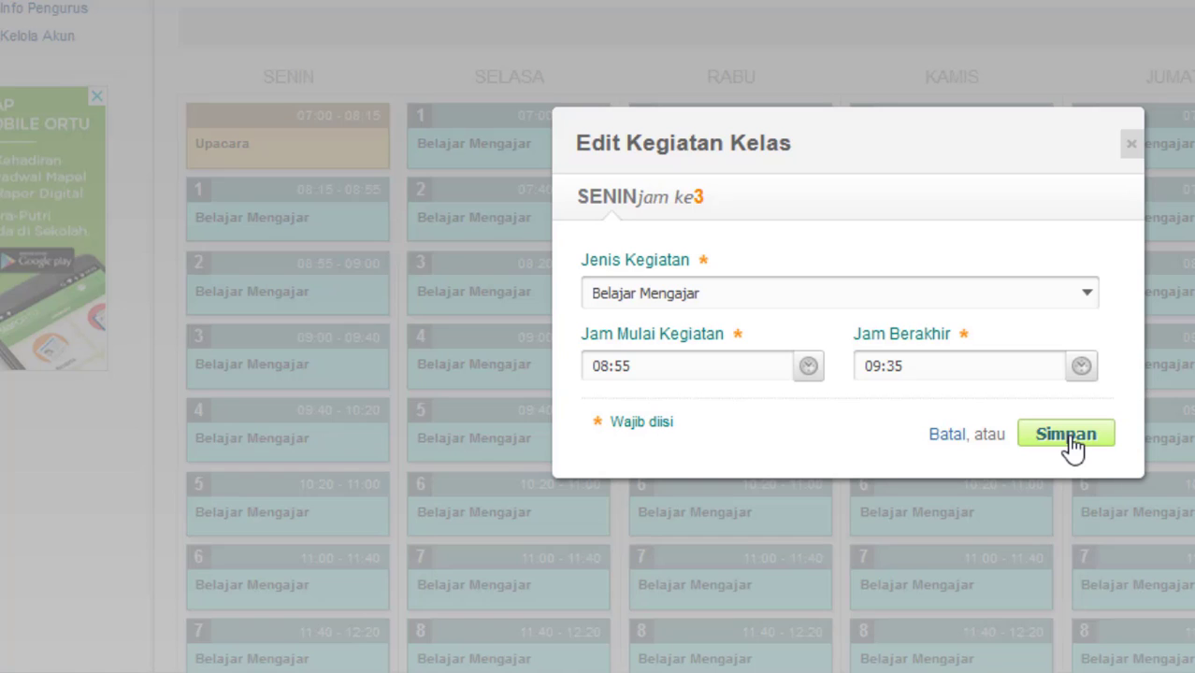
left_click(1066, 436)
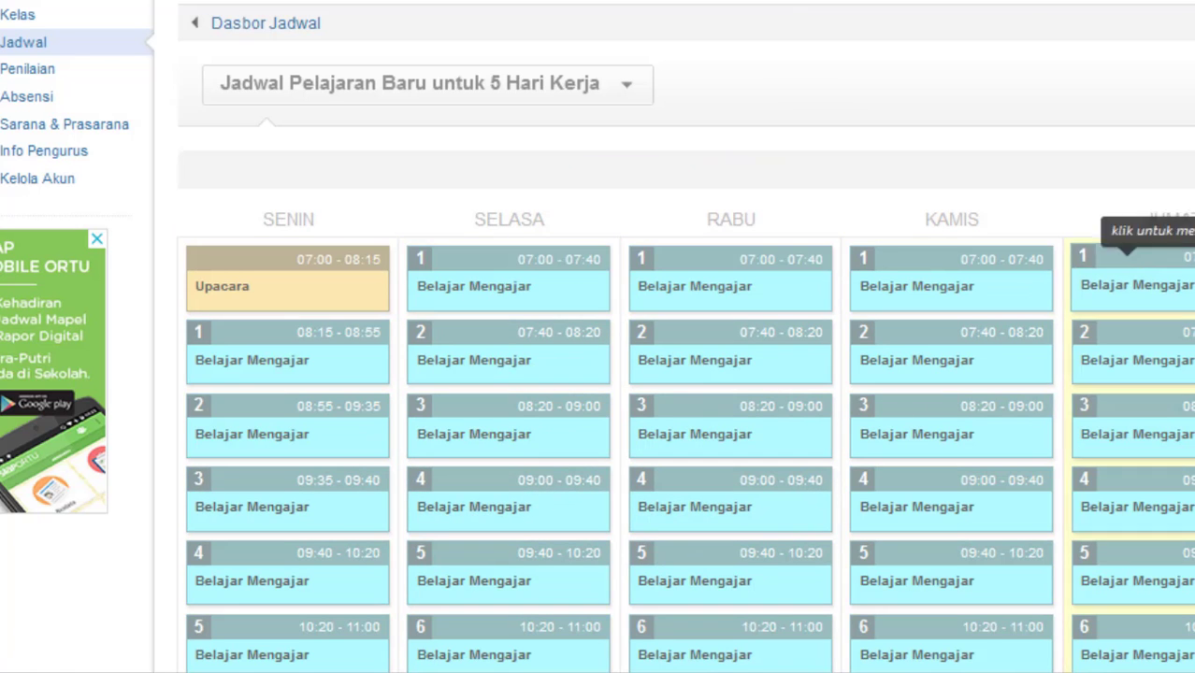
Set the end time of Monday's Belajar Mengajar period starting at 09:35 to 10:15 and save it.
scroll(288, 411, "down", 3)
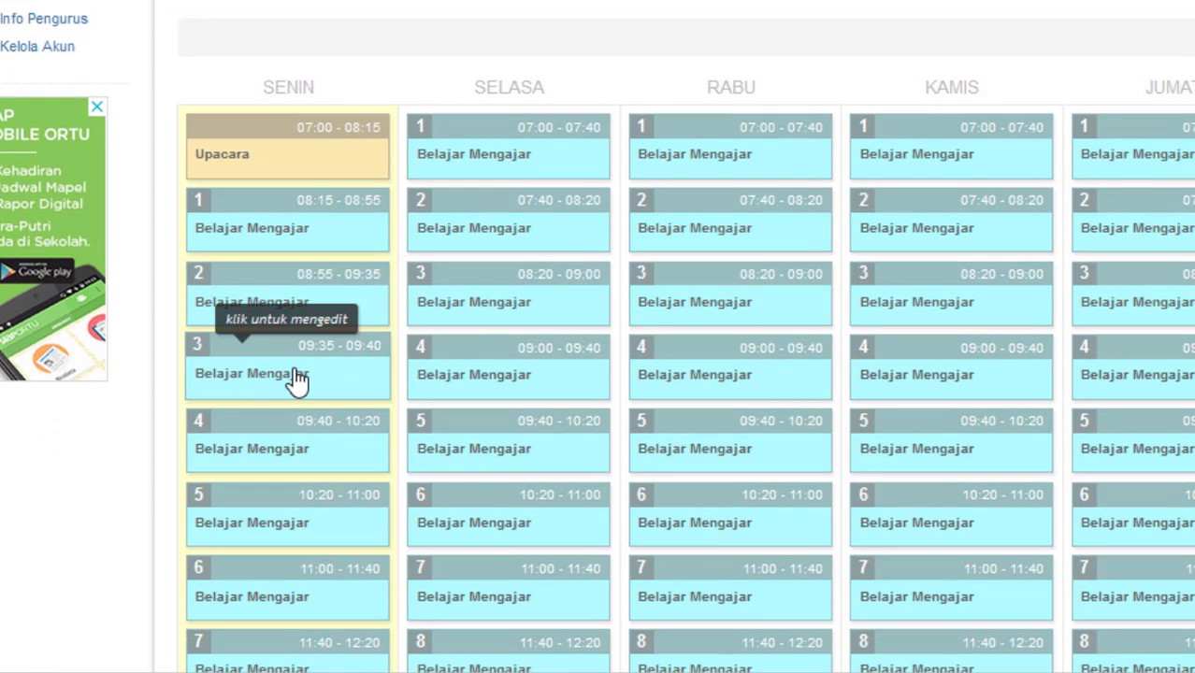
left_click(237, 393)
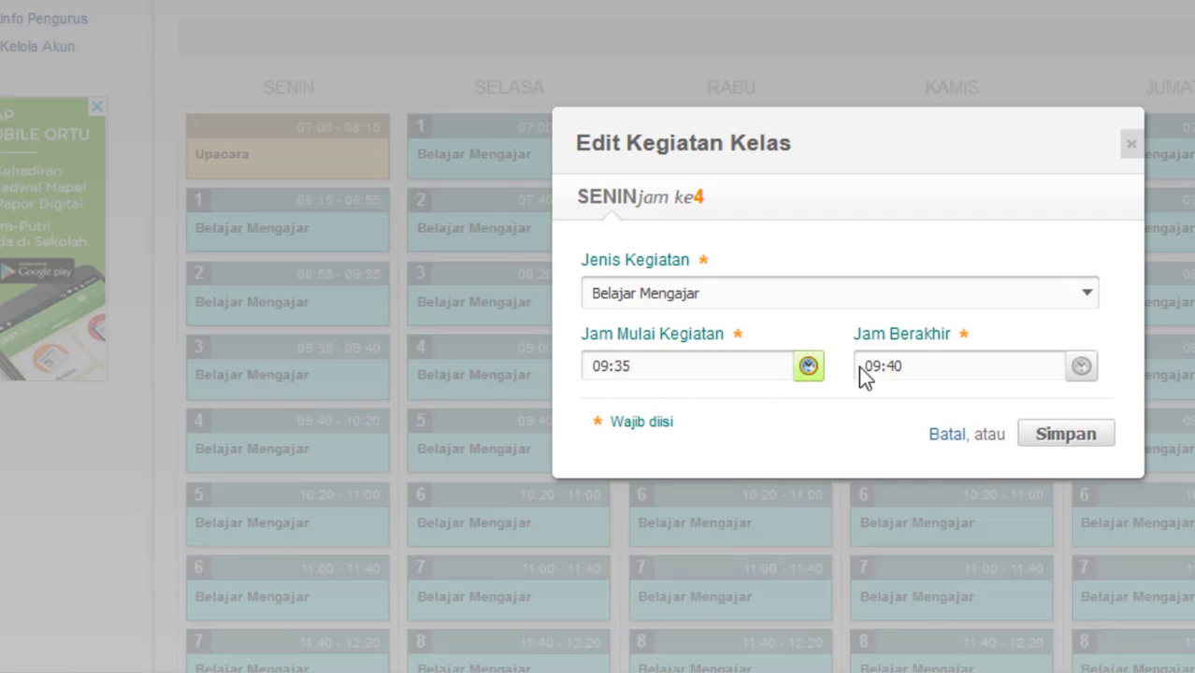
key("Tab")
type("10")
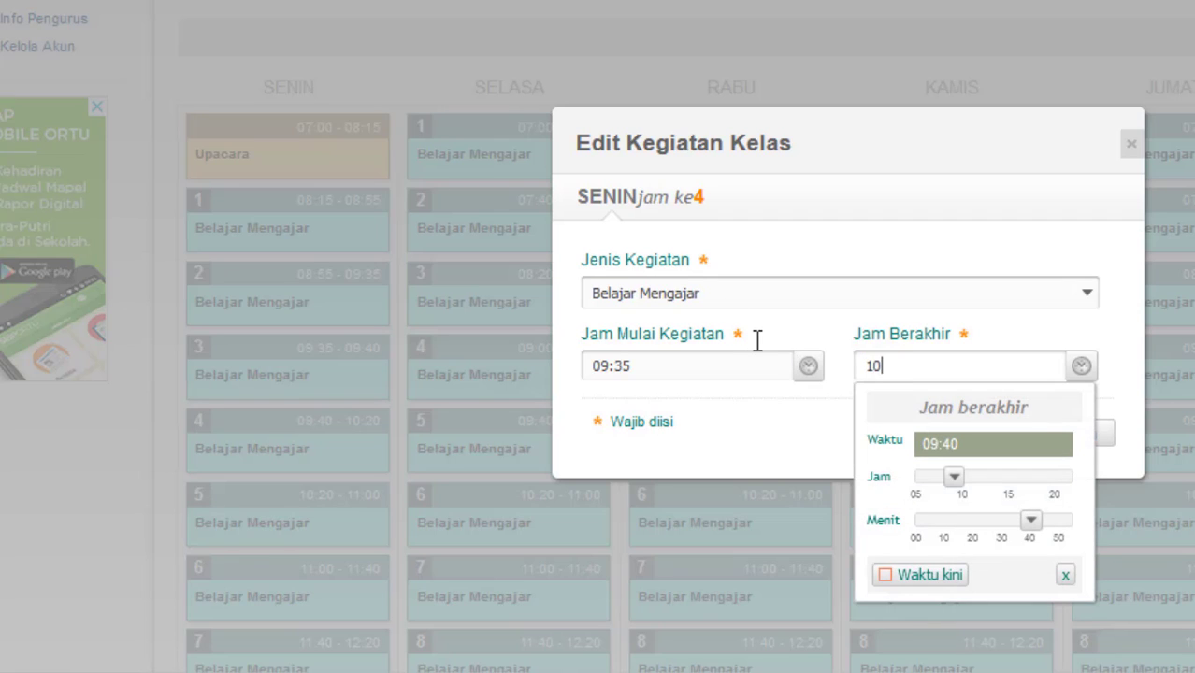
type(":15")
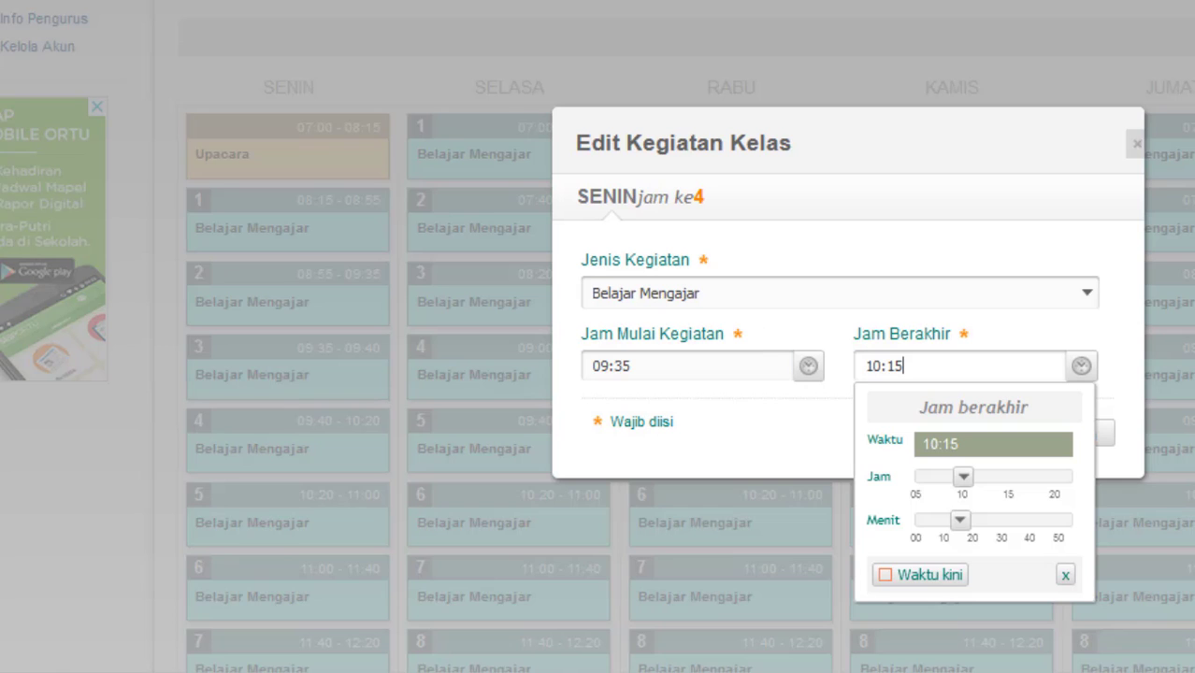
left_click(1065, 574)
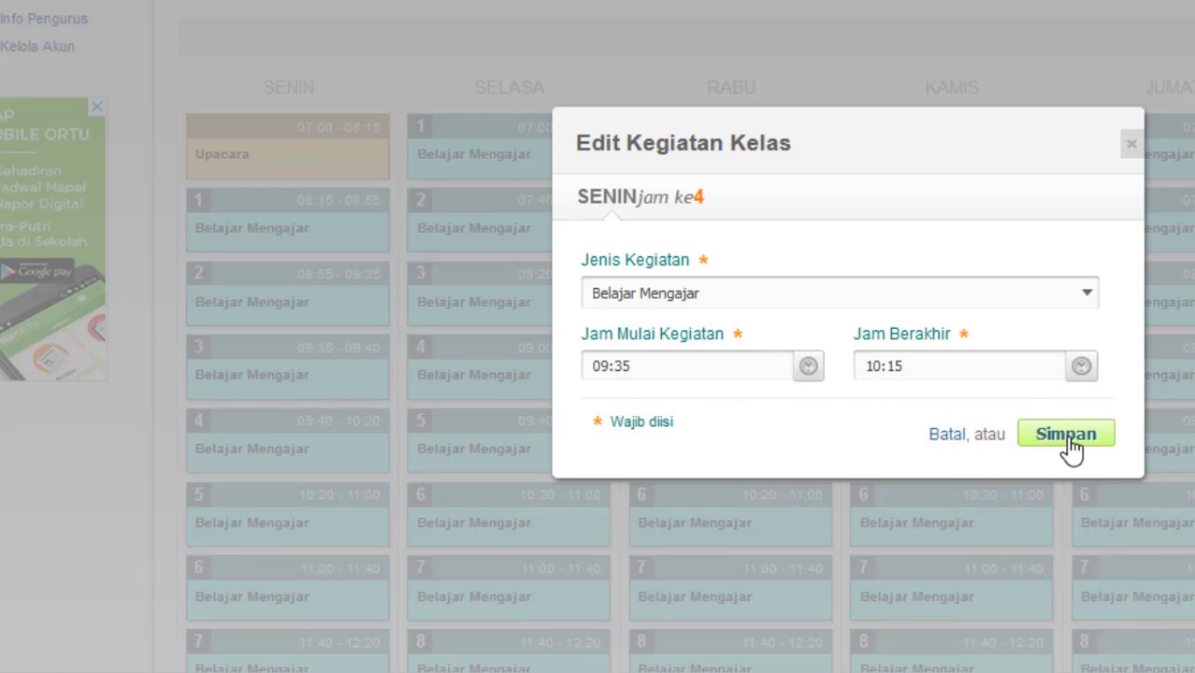
left_click(1065, 436)
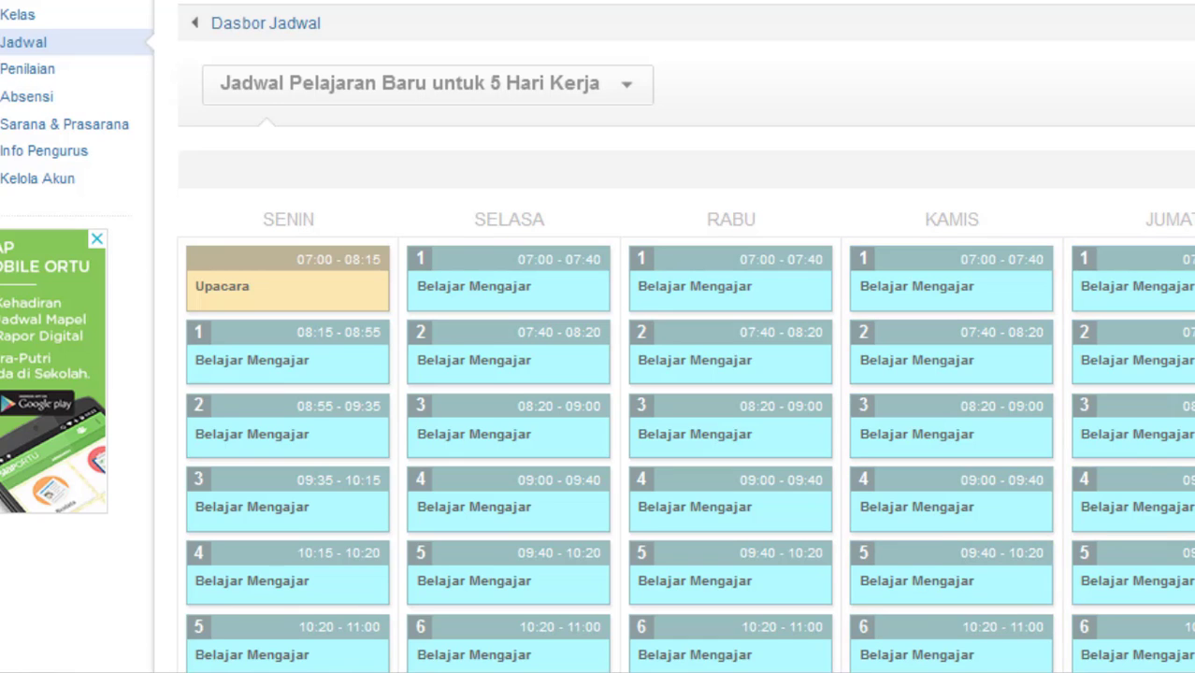
Check Monday's slot after 10:15 in Slot JAM.pdf, then change the activity of the 10:15 period to Istirahat.
mouse_move(1003, 672)
left_click(982, 589)
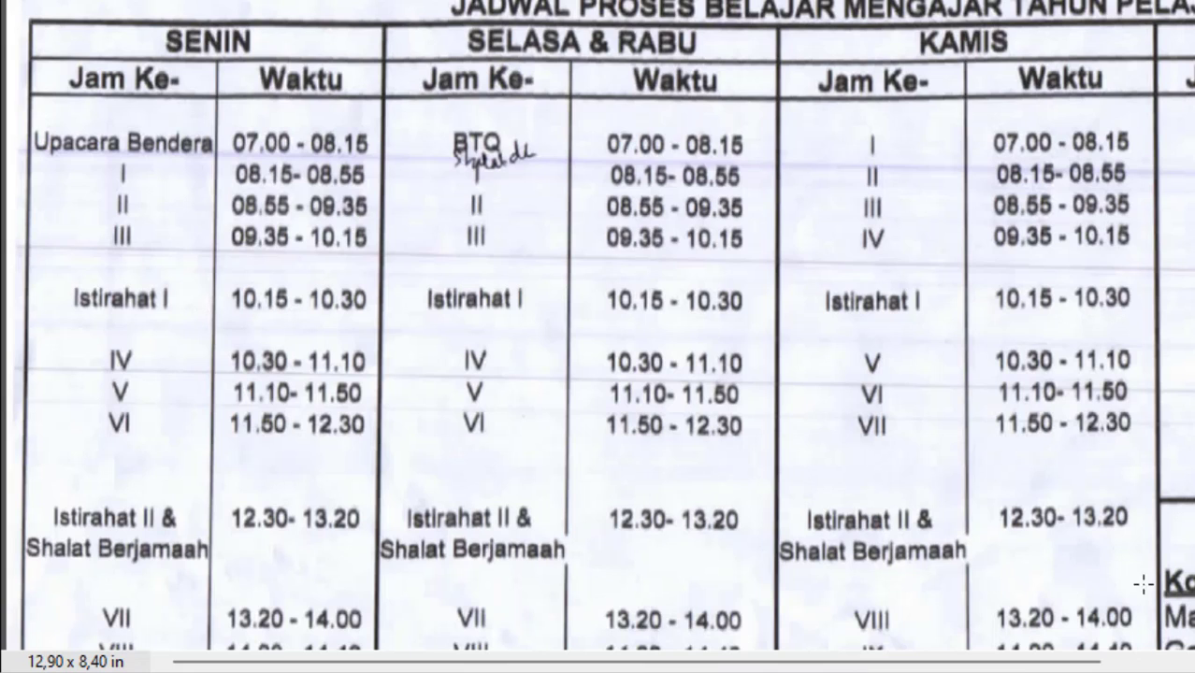
mouse_move(725, 672)
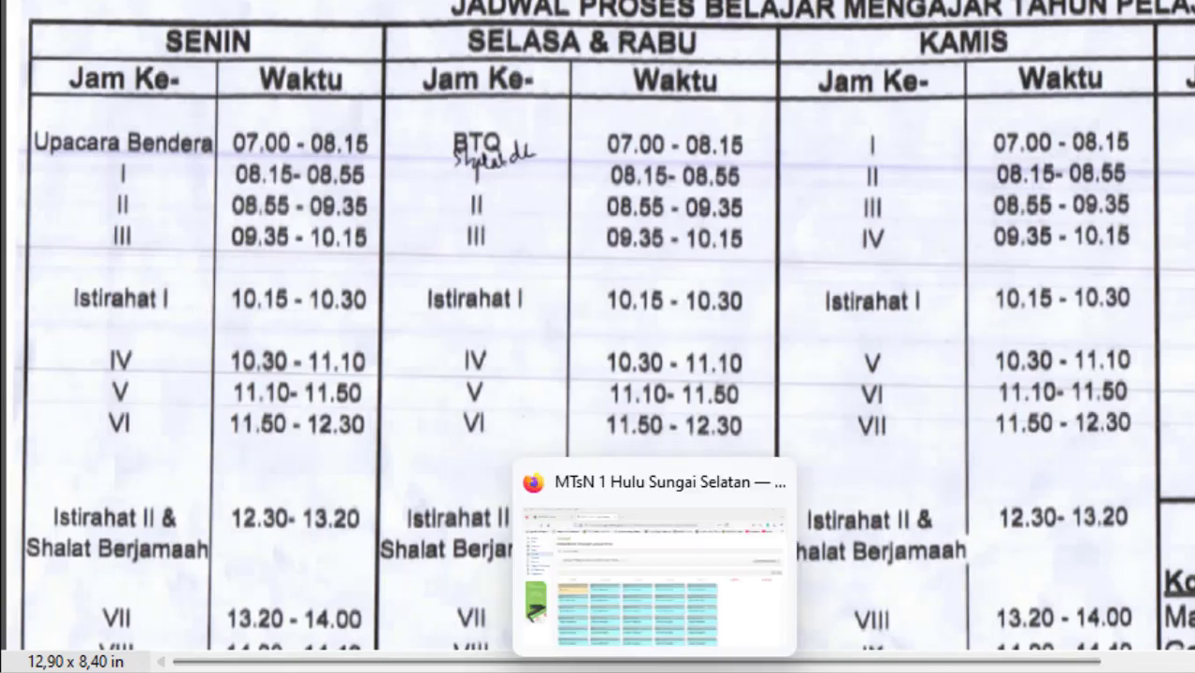
left_click(720, 598)
scroll(724, 374, "down", 3)
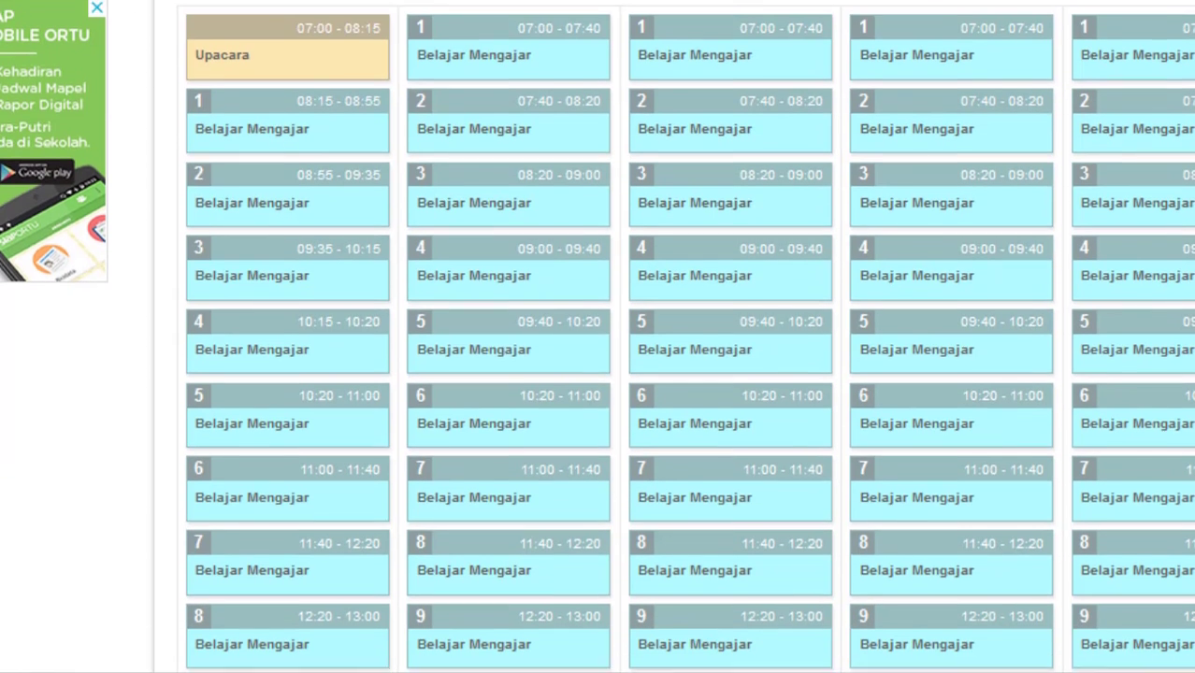
left_click(276, 339)
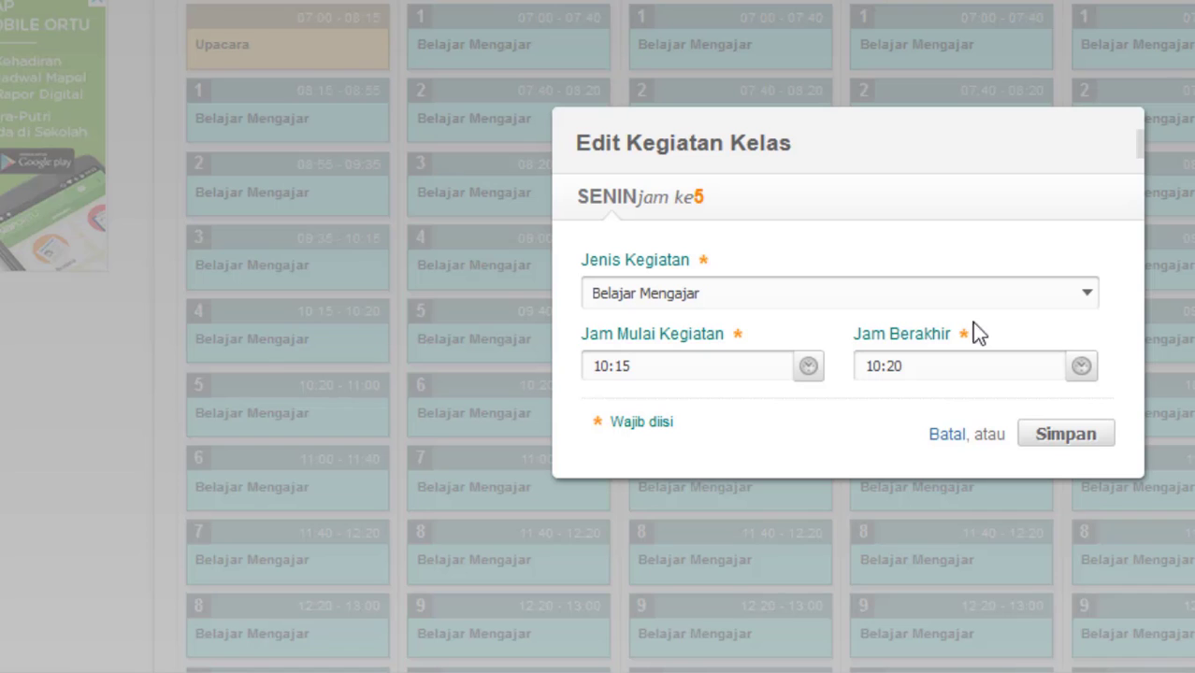
left_click(735, 301)
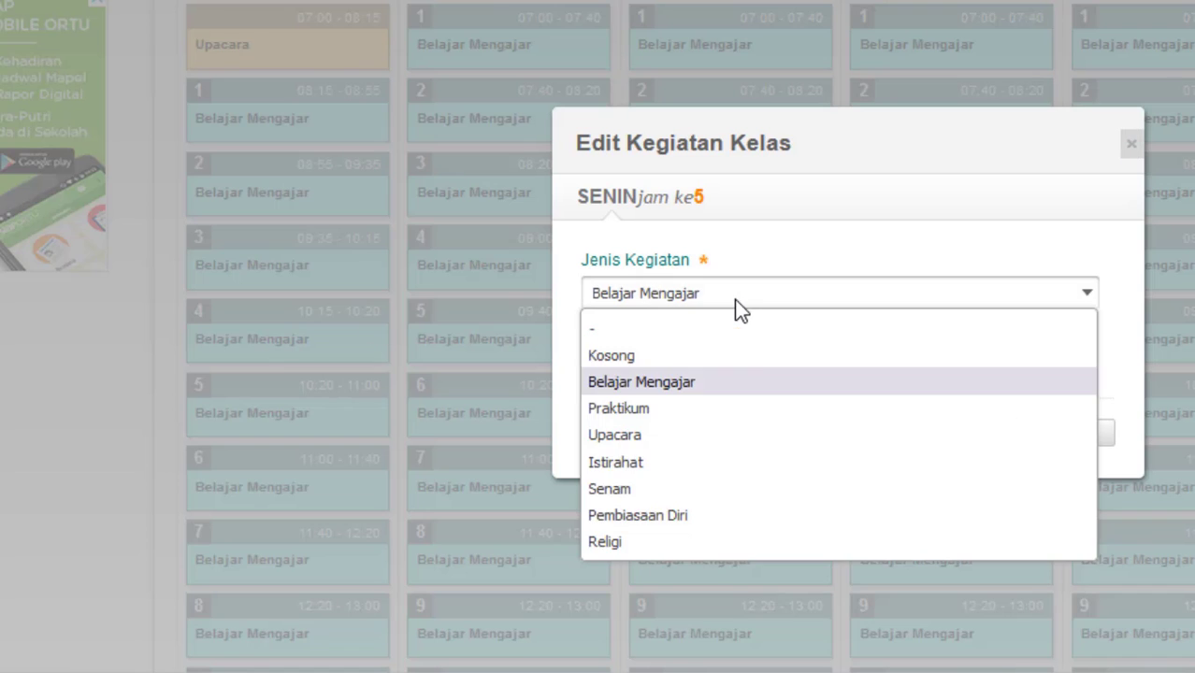
left_click(634, 461)
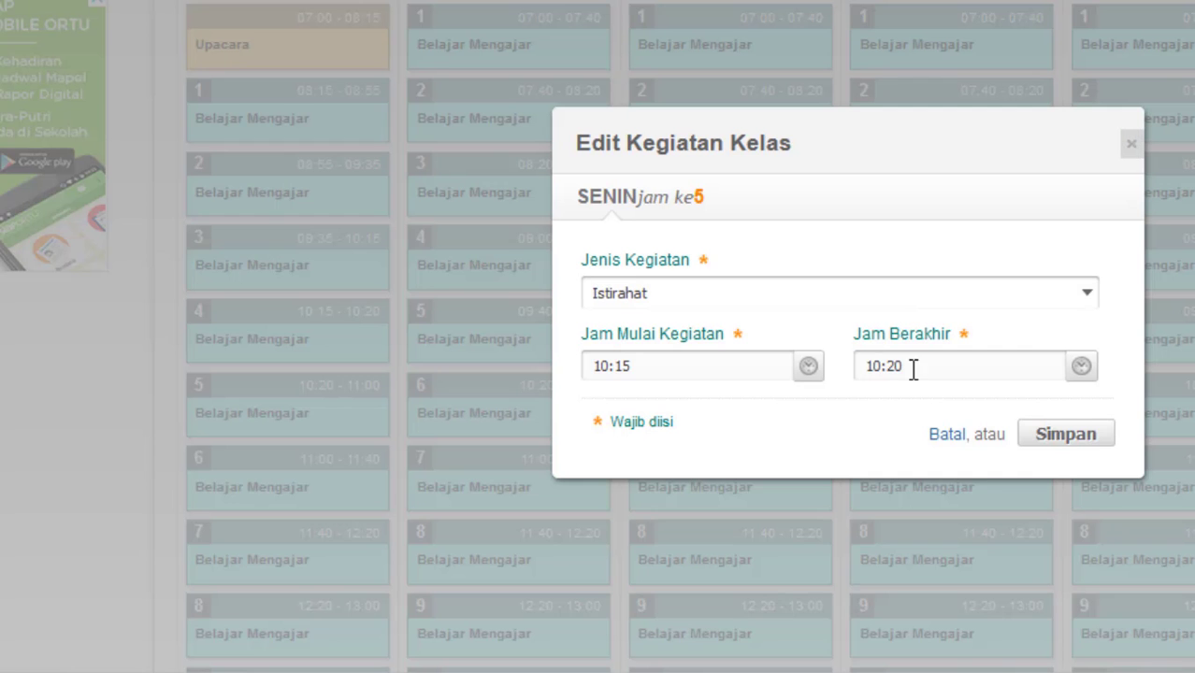
Try to save Monday's Istirahat period with an end time of 10:05.
left_click(913, 365)
type("10")
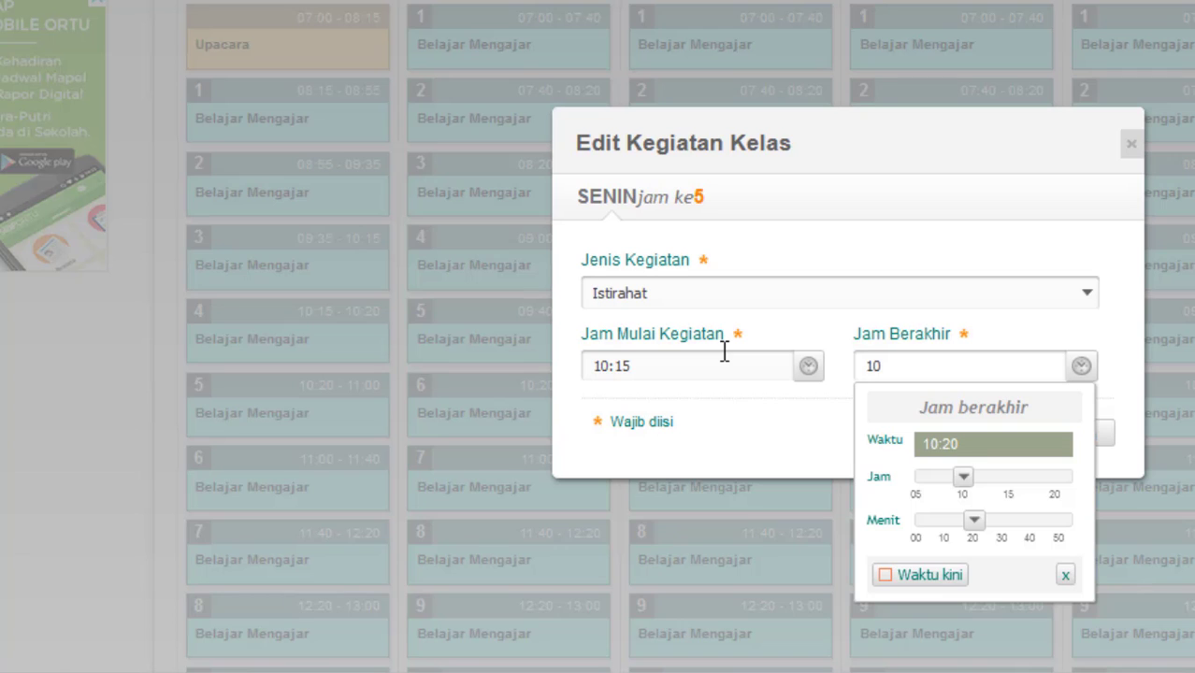
type(":050")
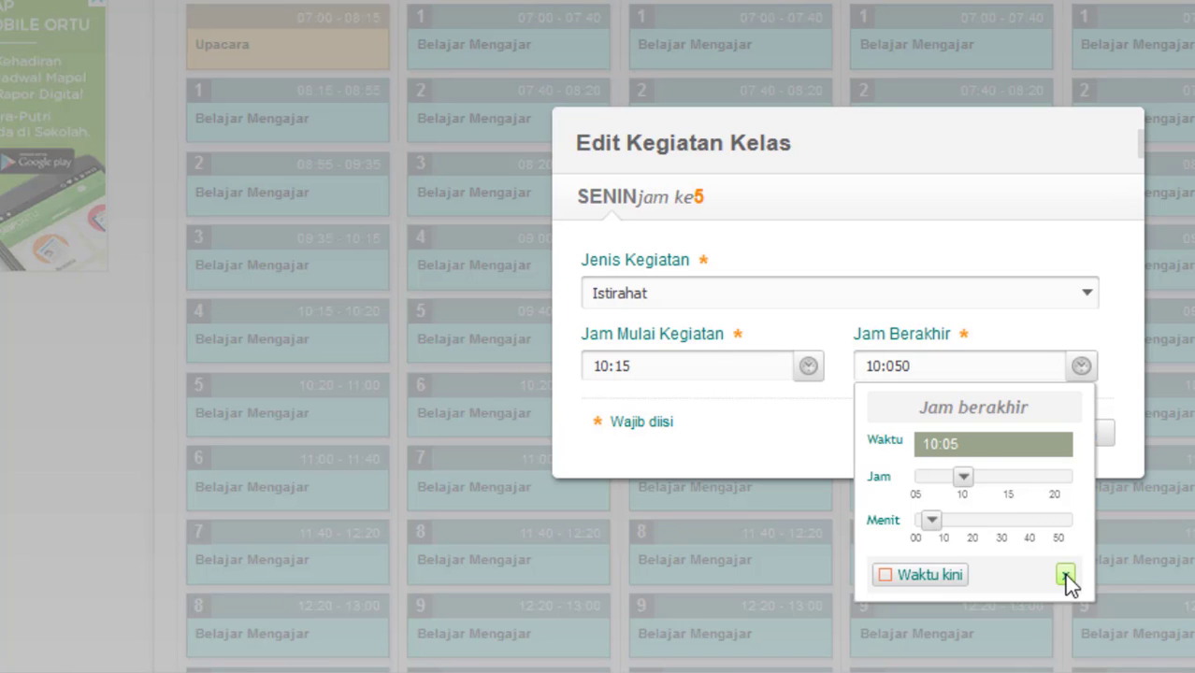
left_click(1065, 574)
left_click(1073, 438)
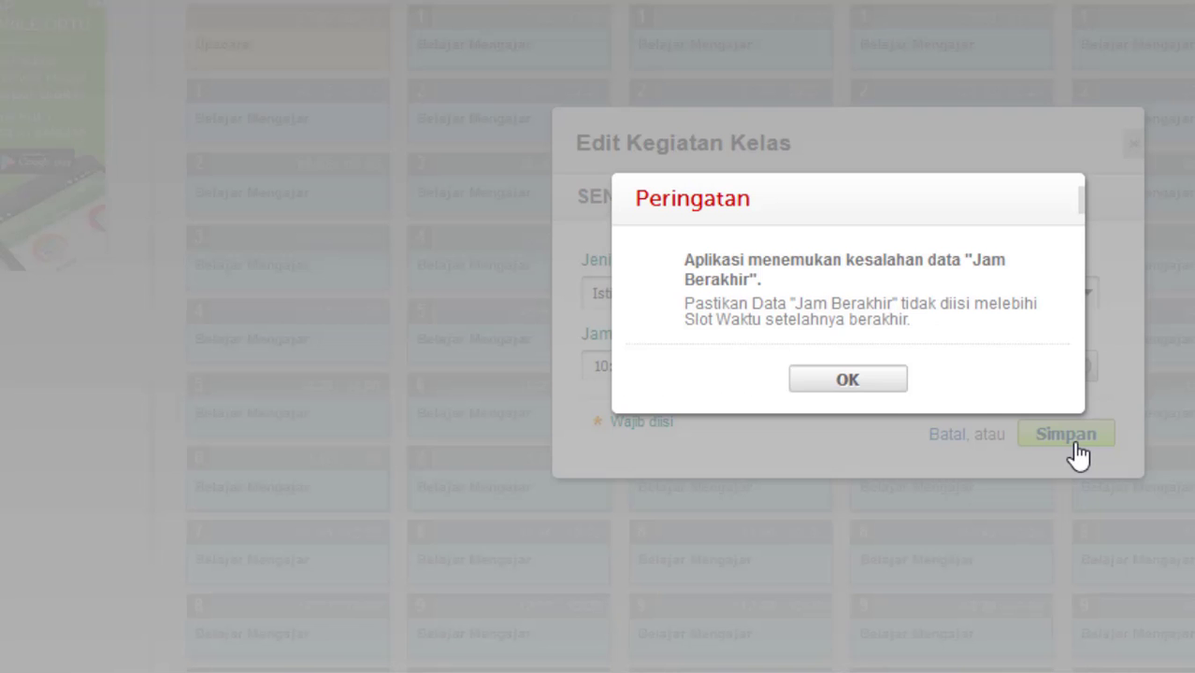
left_click(881, 384)
Set the end time of Monday's Istirahat period to 10:30, then save and confirm the activity change.
left_click(925, 369)
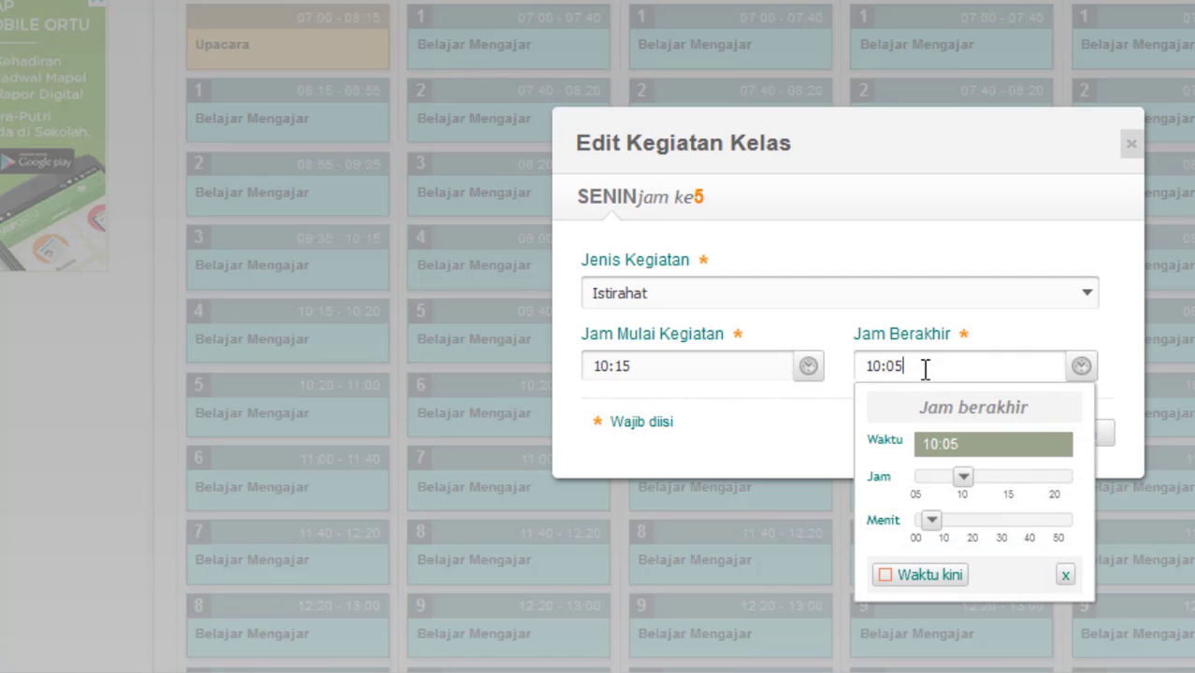
key("BackSpace")
key("BackSpace")
type("05")
key("BackSpace")
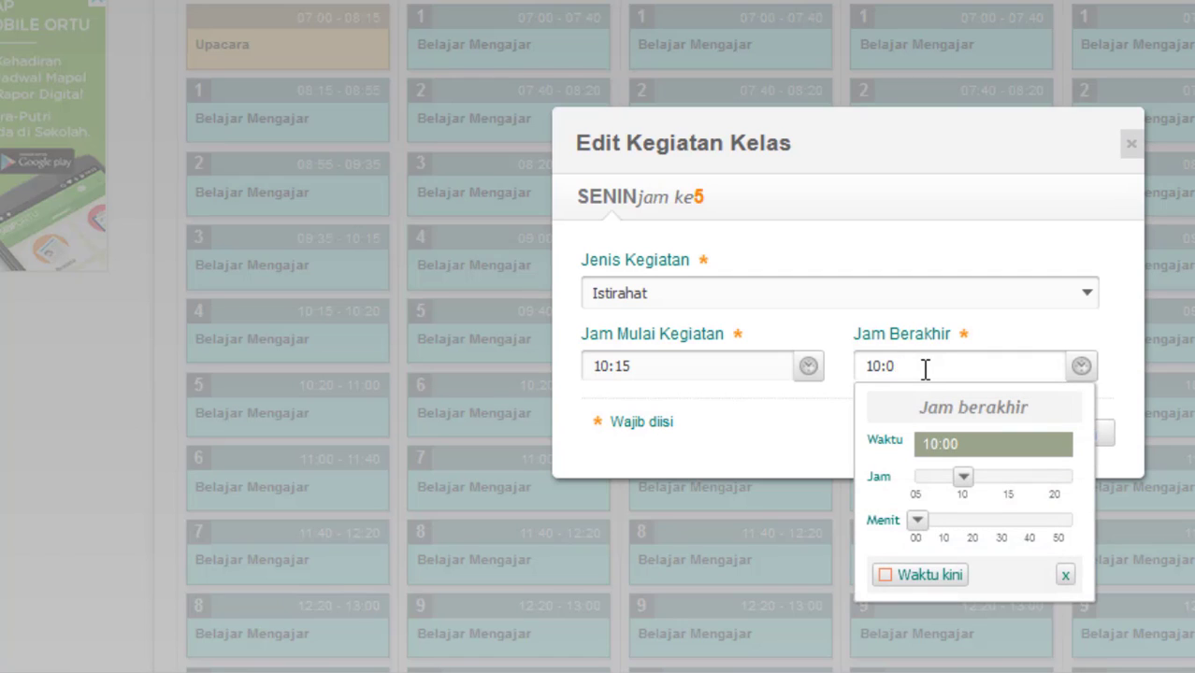
type("050")
key("BackSpace")
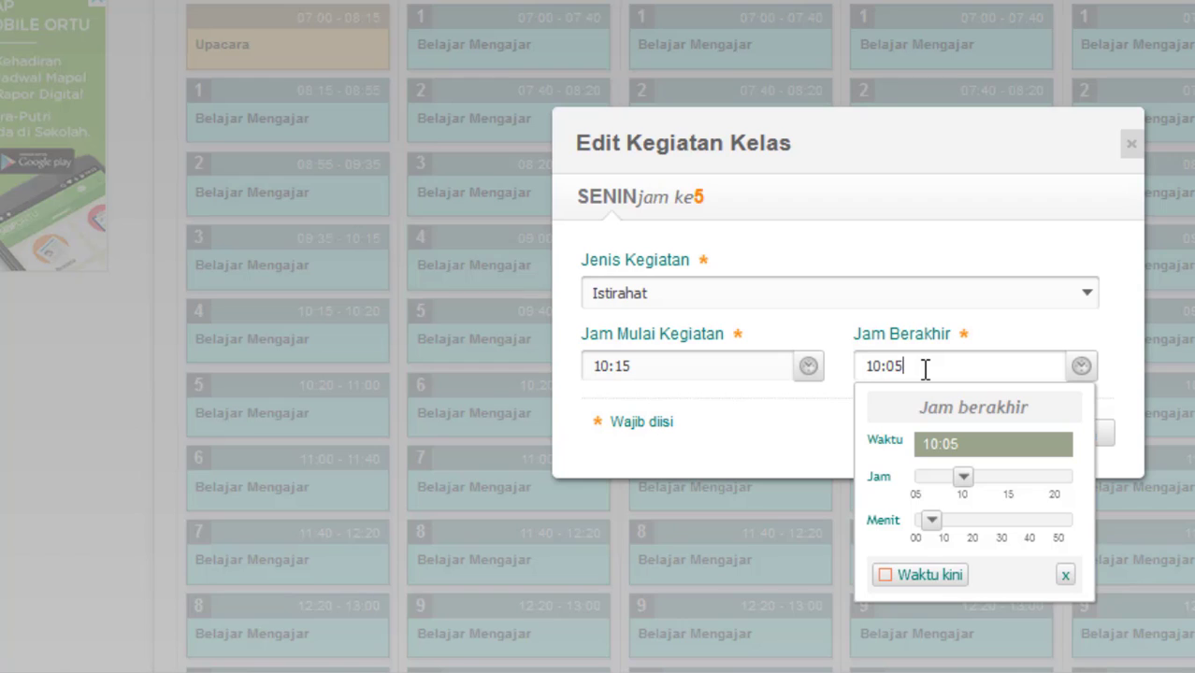
key("BackSpace")
key("BackSpace")
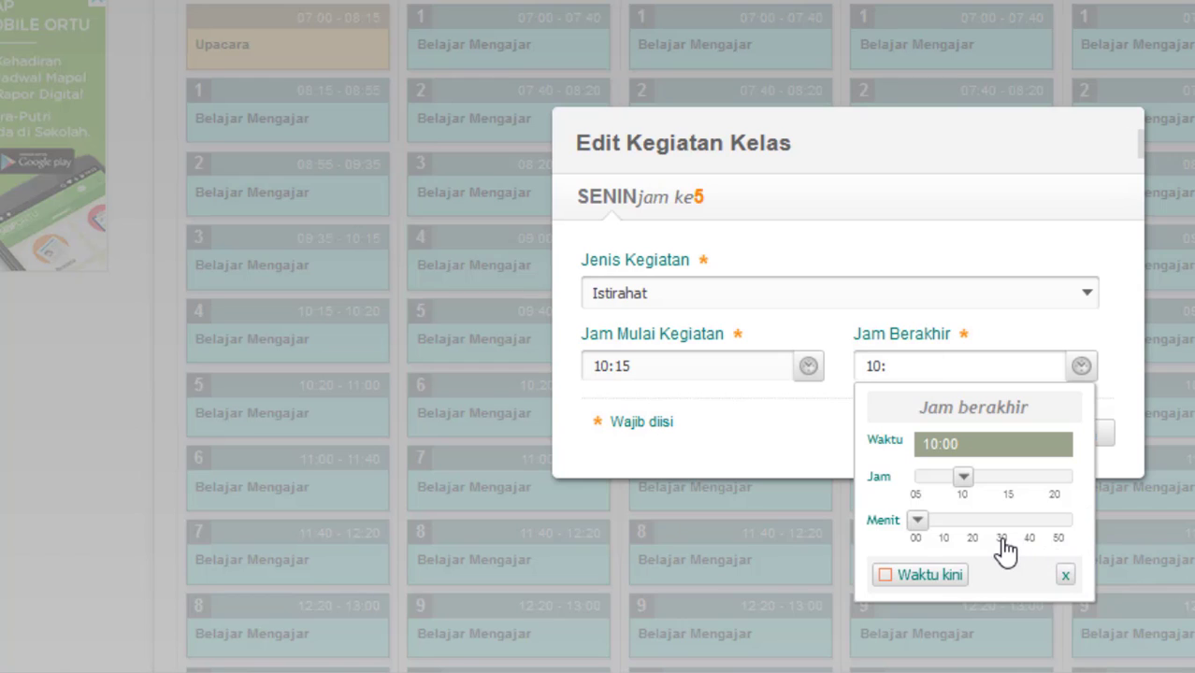
left_click(1002, 541)
left_click(1064, 575)
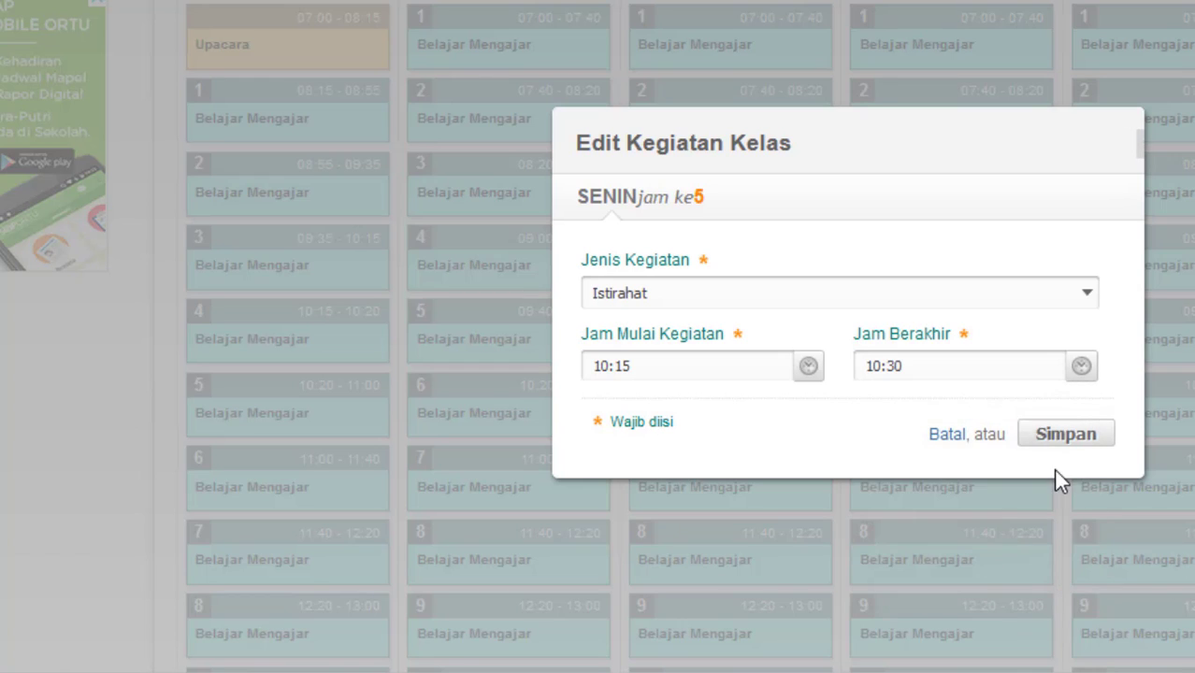
left_click(1057, 435)
left_click(790, 416)
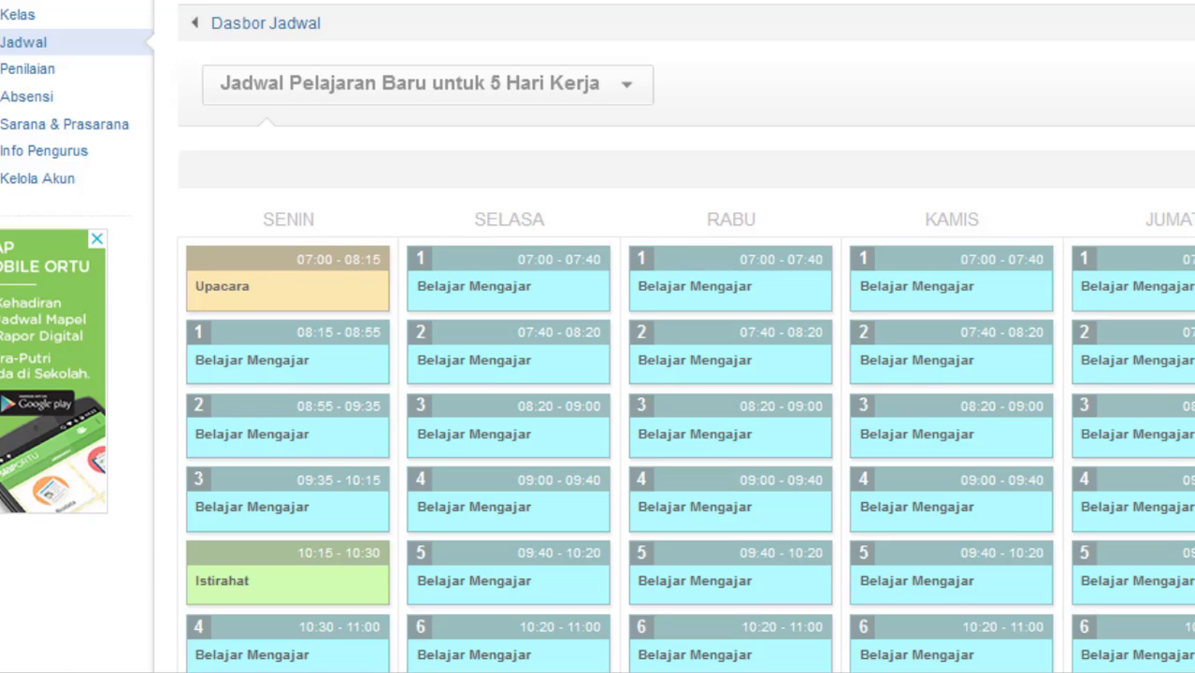
Compare Monday's remaining periods in the schedule model with the rest of the timetable in Slot JAM.pdf, and return to the model.
scroll(598, 337, "down", 3)
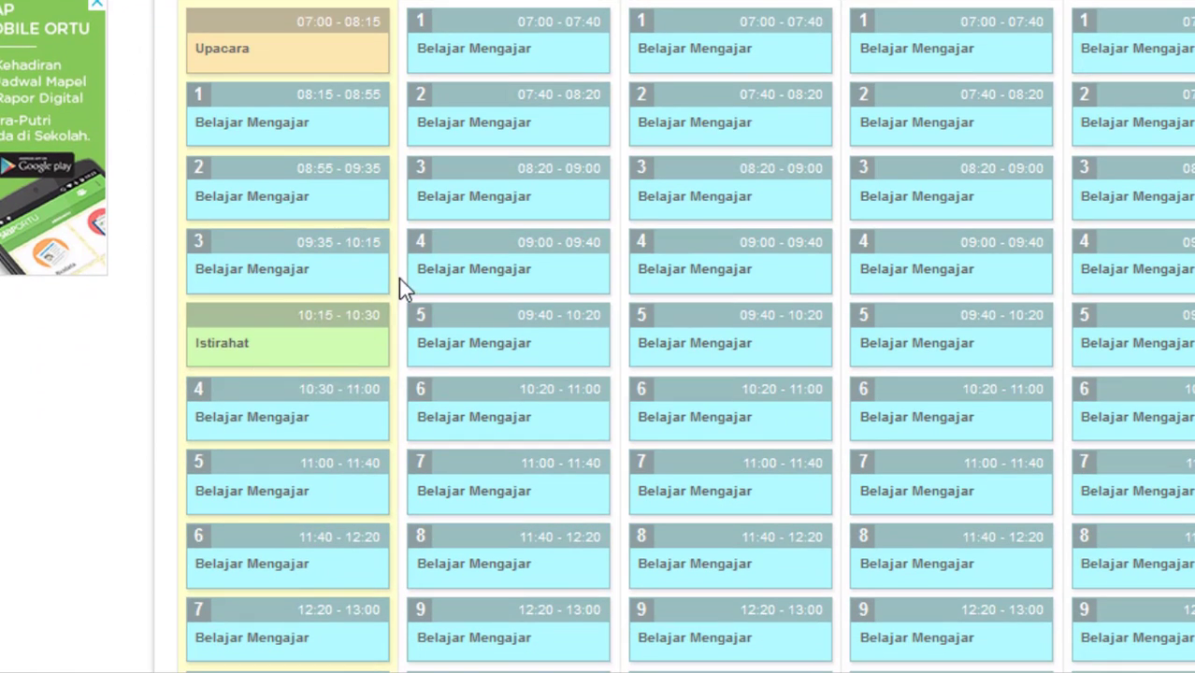
scroll(898, 346, "down", 3)
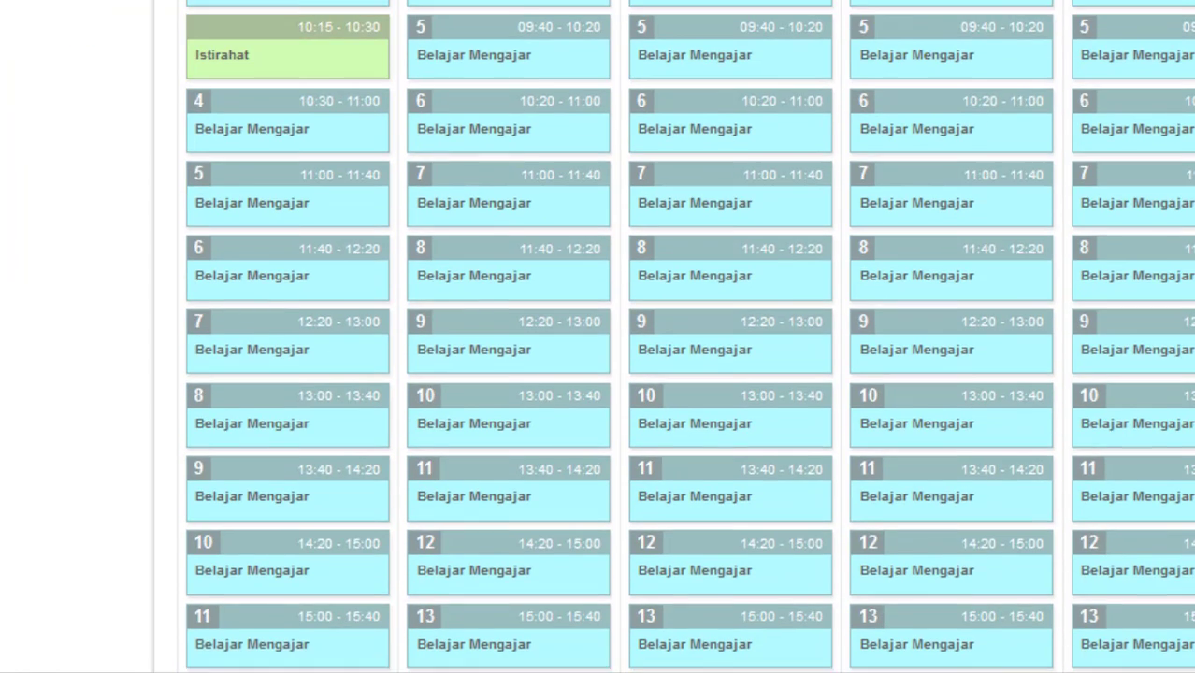
scroll(1083, 616, "down", 3)
scroll(1083, 617, "up", 7)
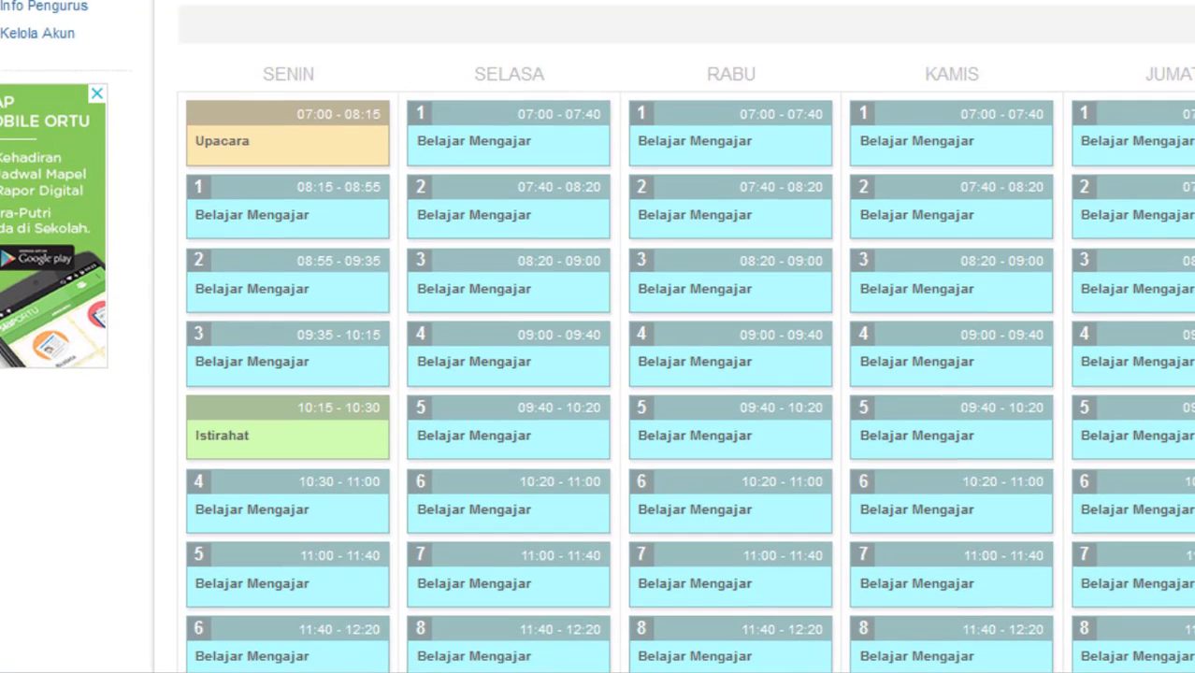
mouse_move(1008, 646)
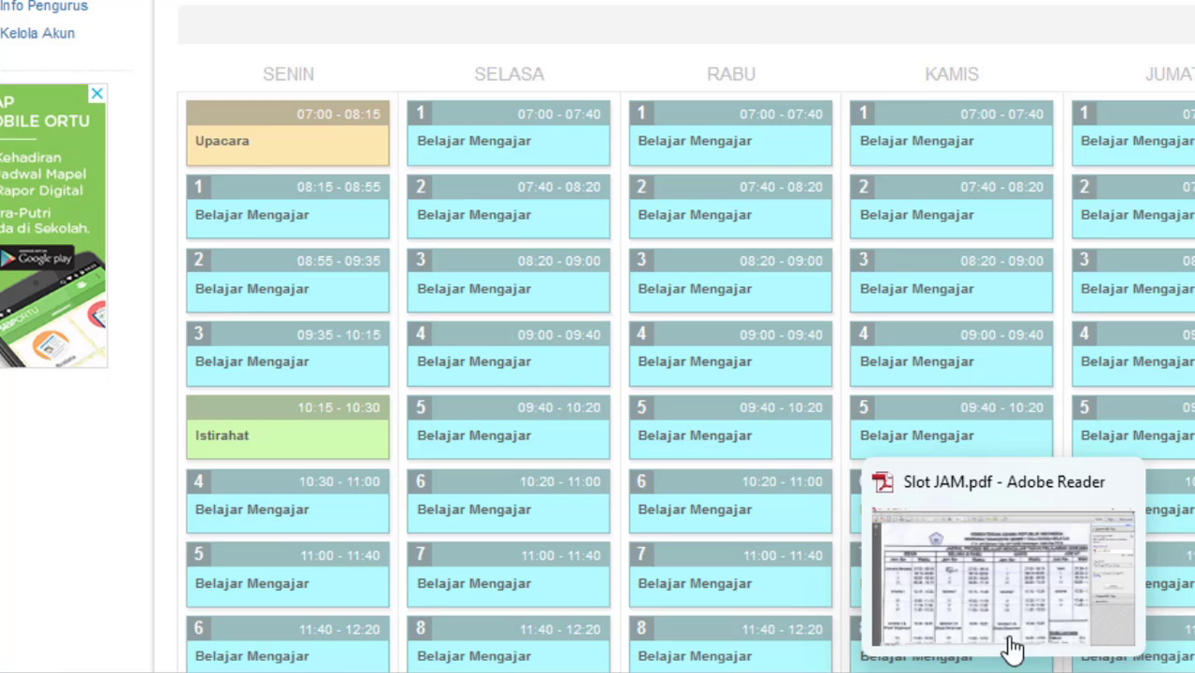
left_click(971, 578)
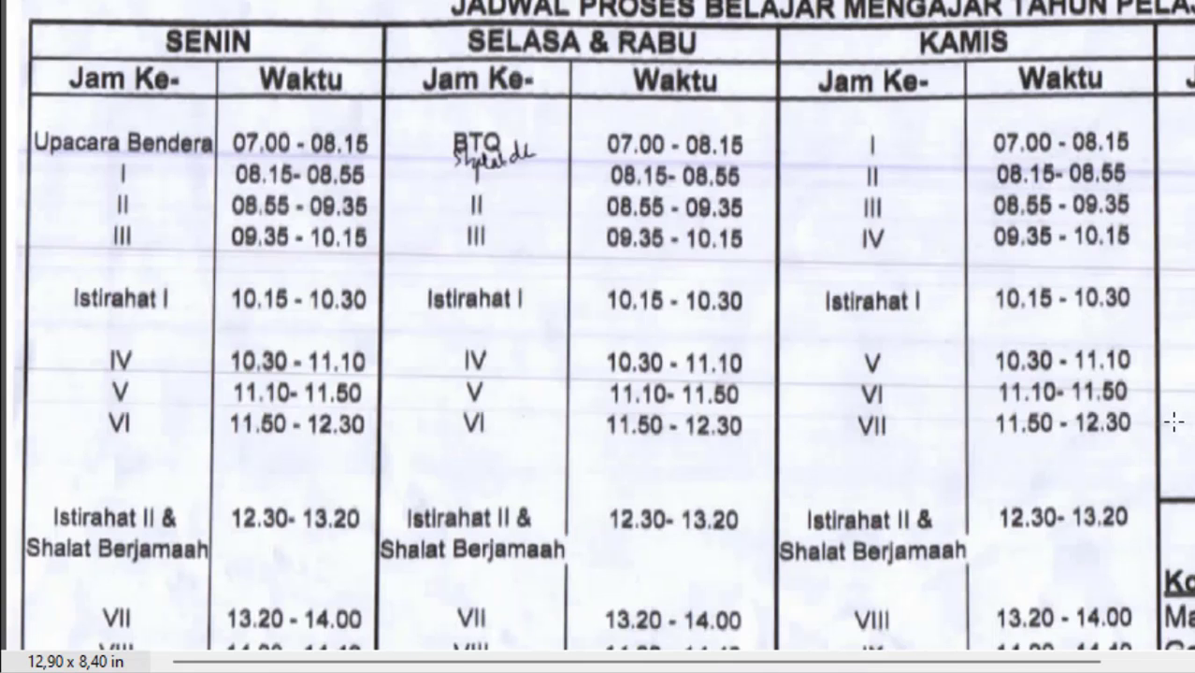
scroll(1173, 422, "down", 5)
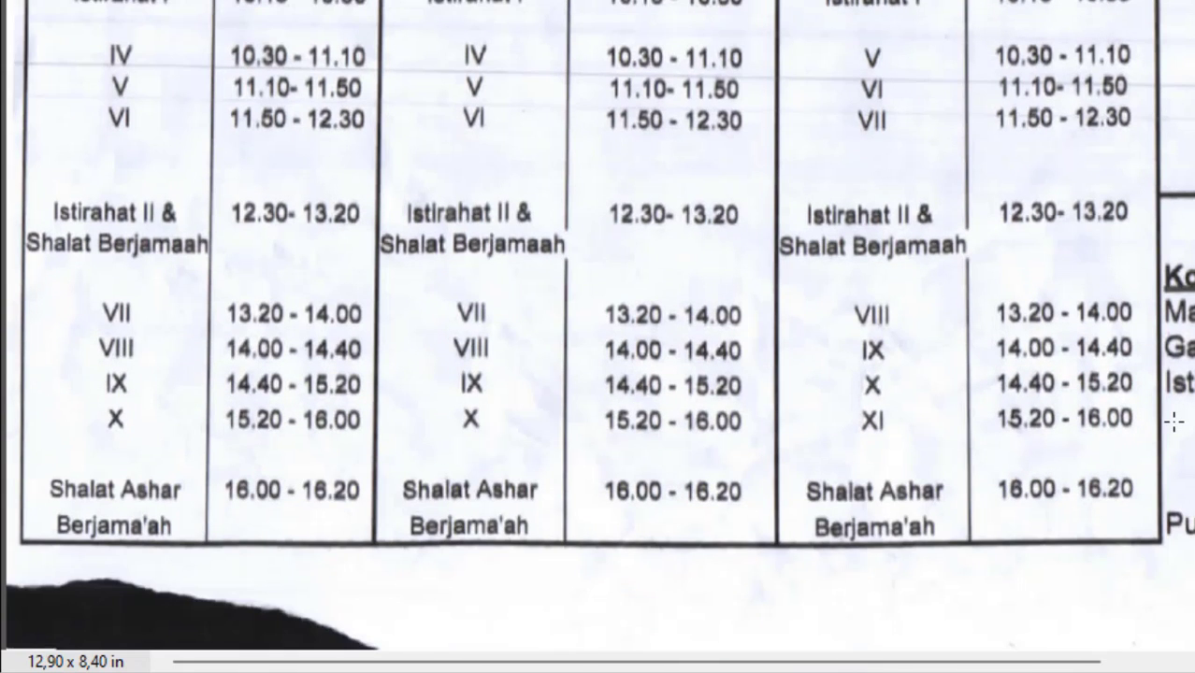
key("alt+Tab")
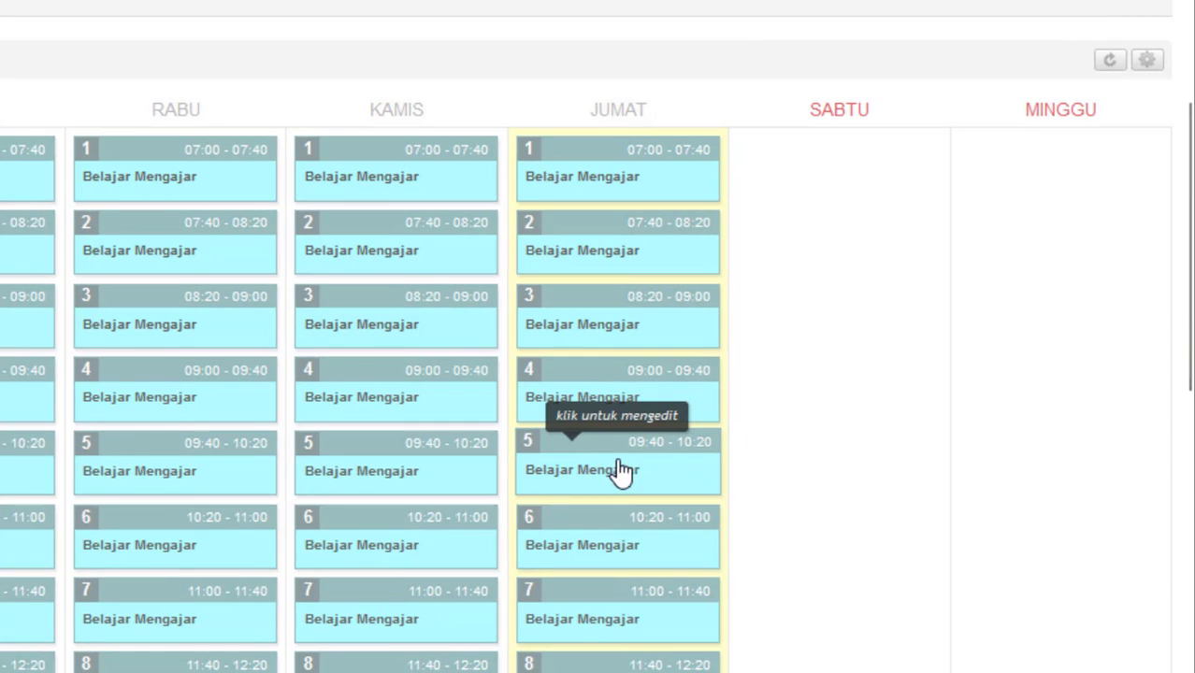
Examine the schedule model's Edit Jam Pelaksanaan form, and close it without saving.
left_click_drag(1190, 242, 1189, 170)
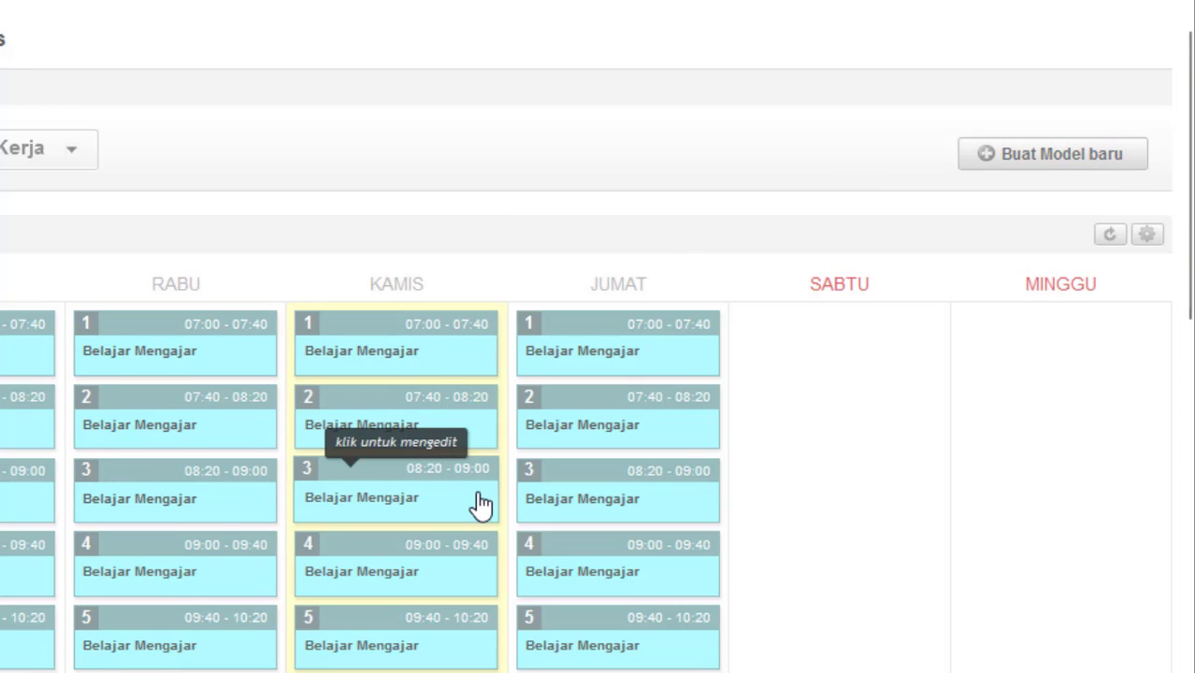
left_click(1149, 238)
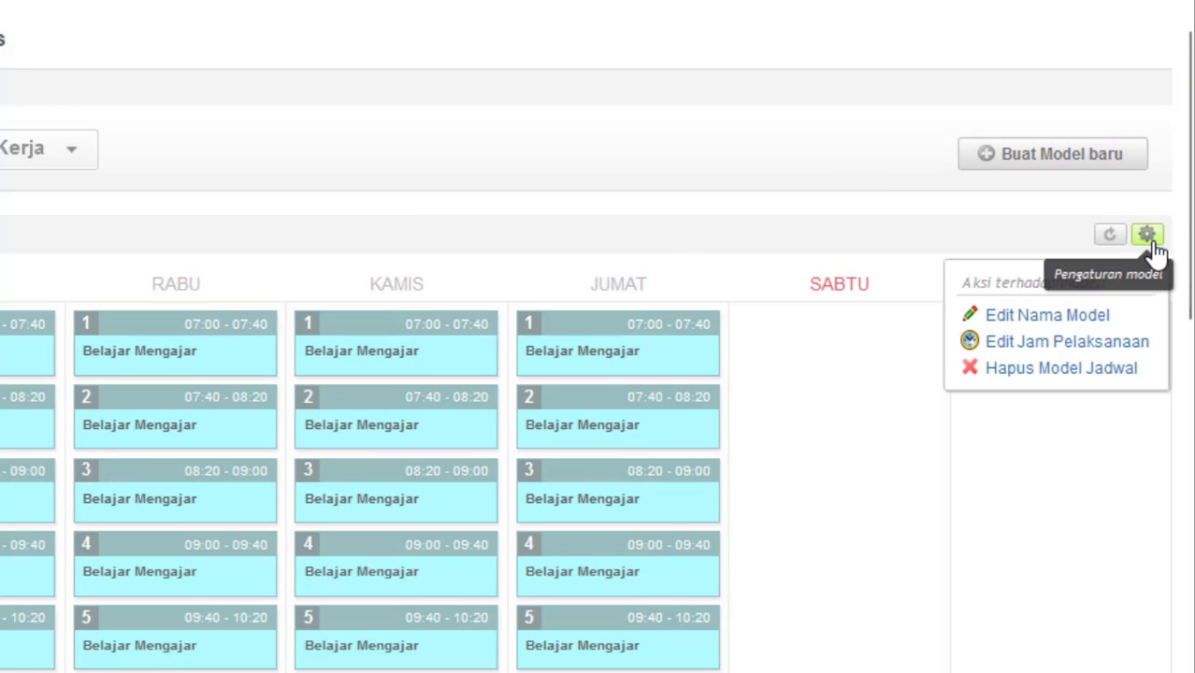
left_click(1054, 344)
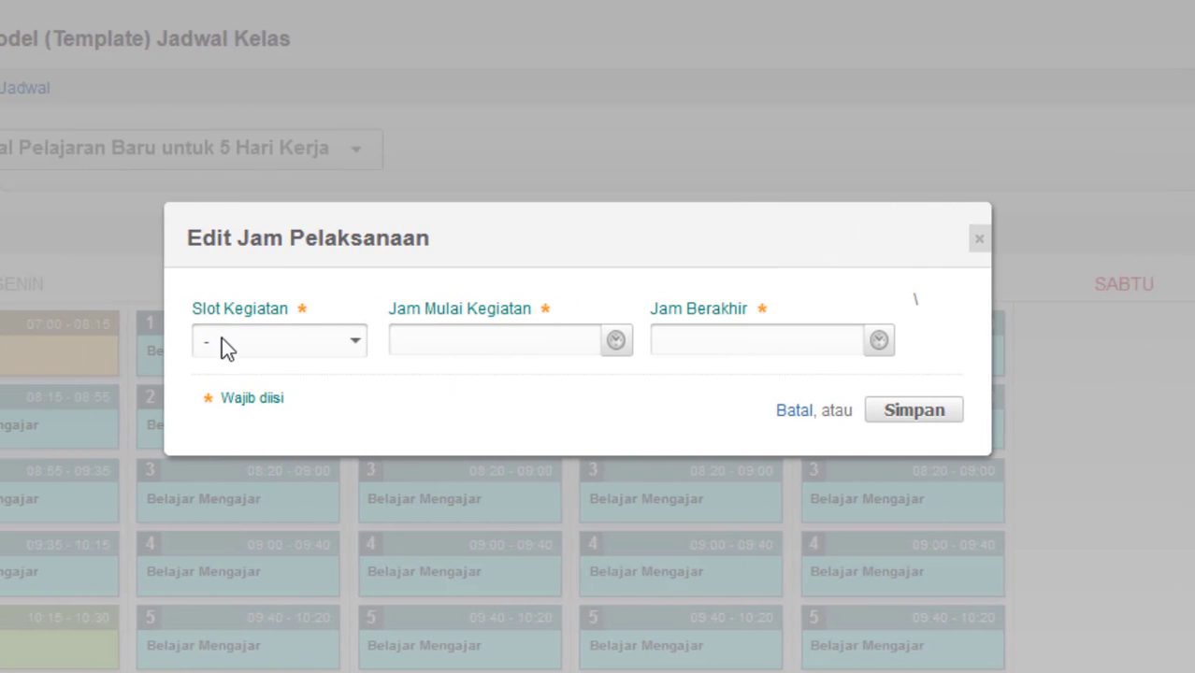
left_click(979, 241)
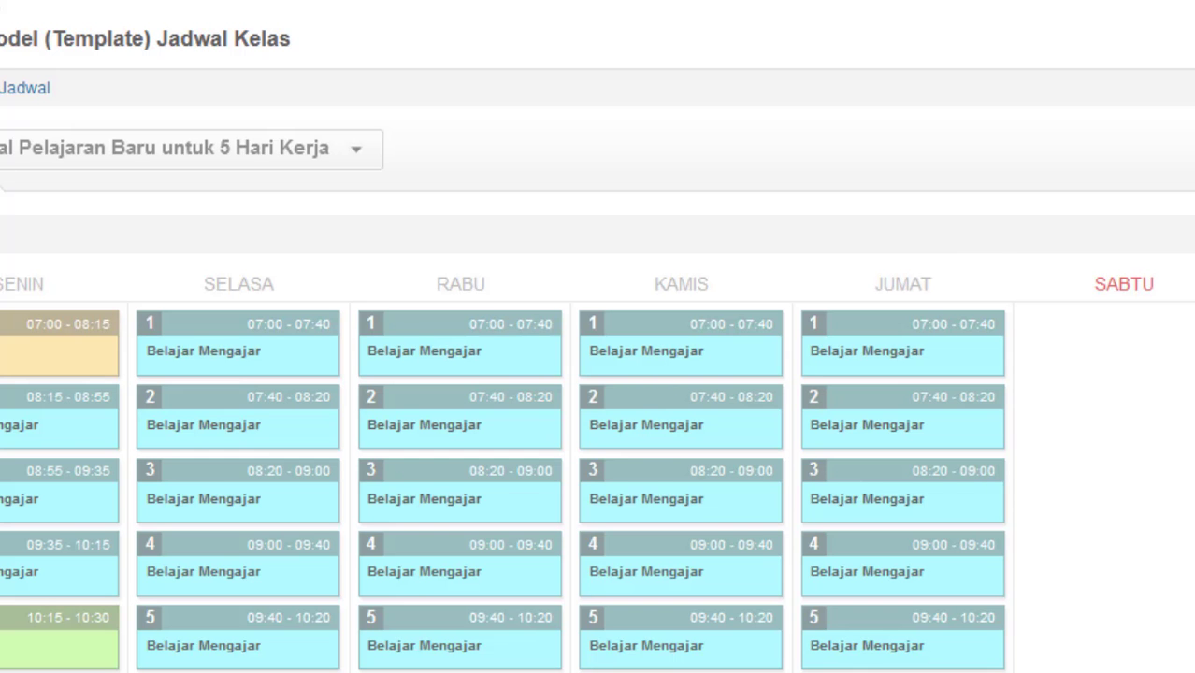
Look through the schedule model down to its last periods, and return to the Dasbor Jadwal.
scroll(597, 337, "down", 9)
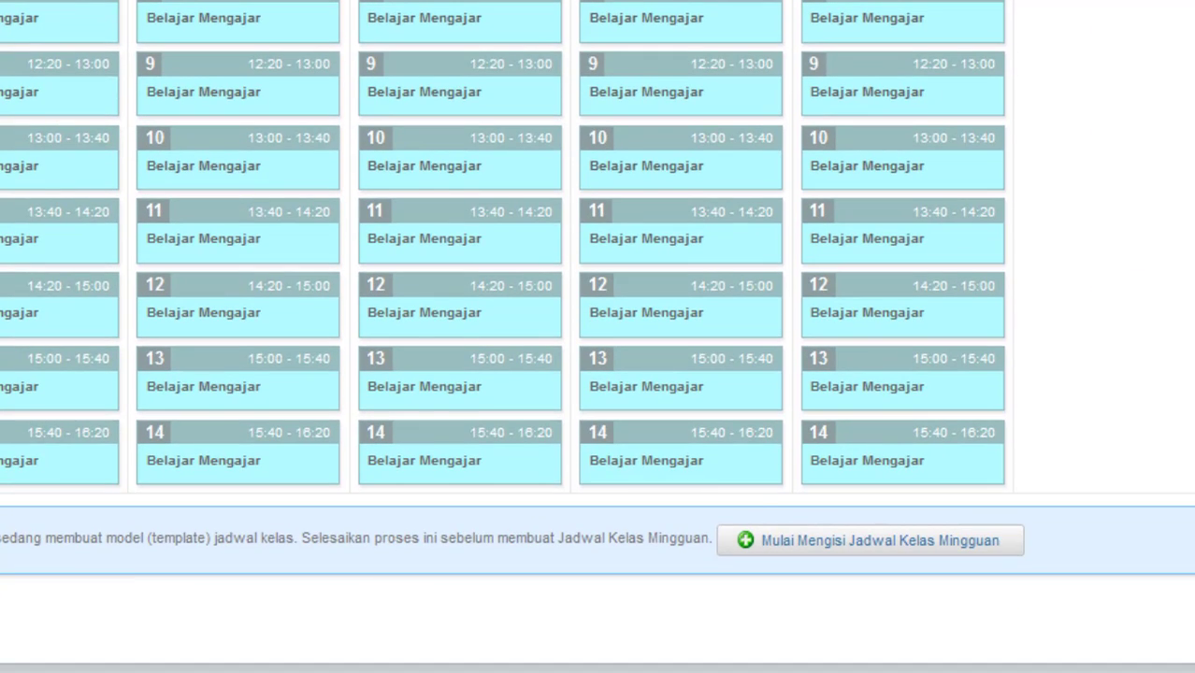
scroll(597, 336, "up", 9)
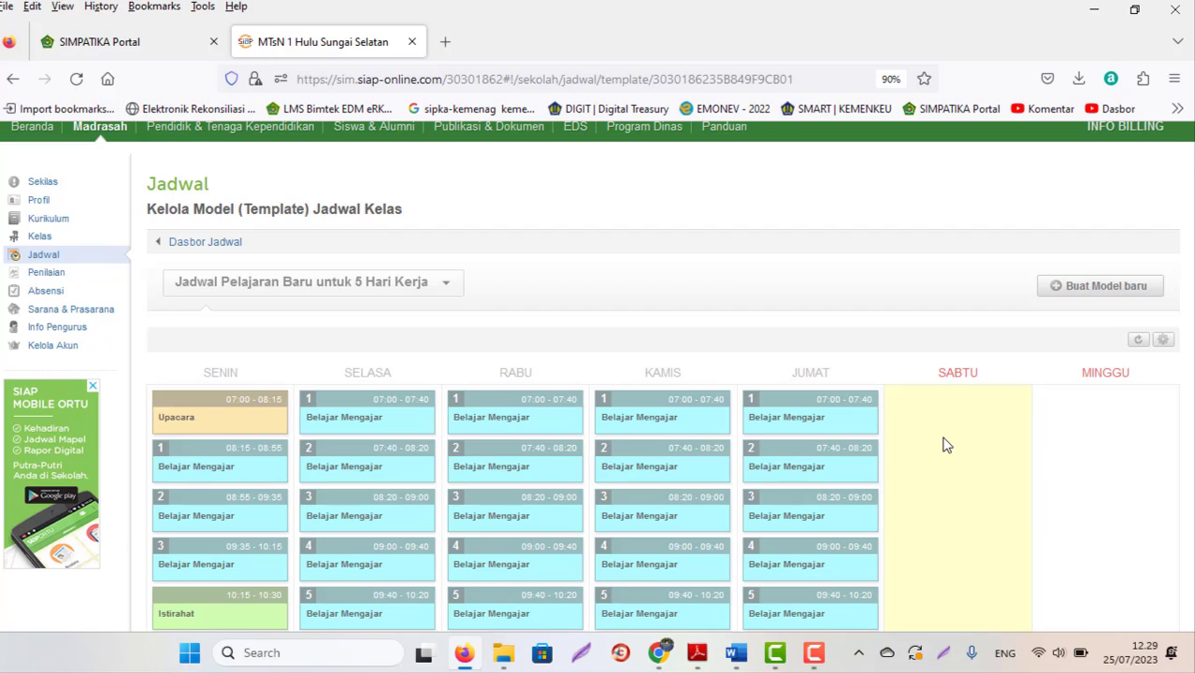
left_click(161, 243)
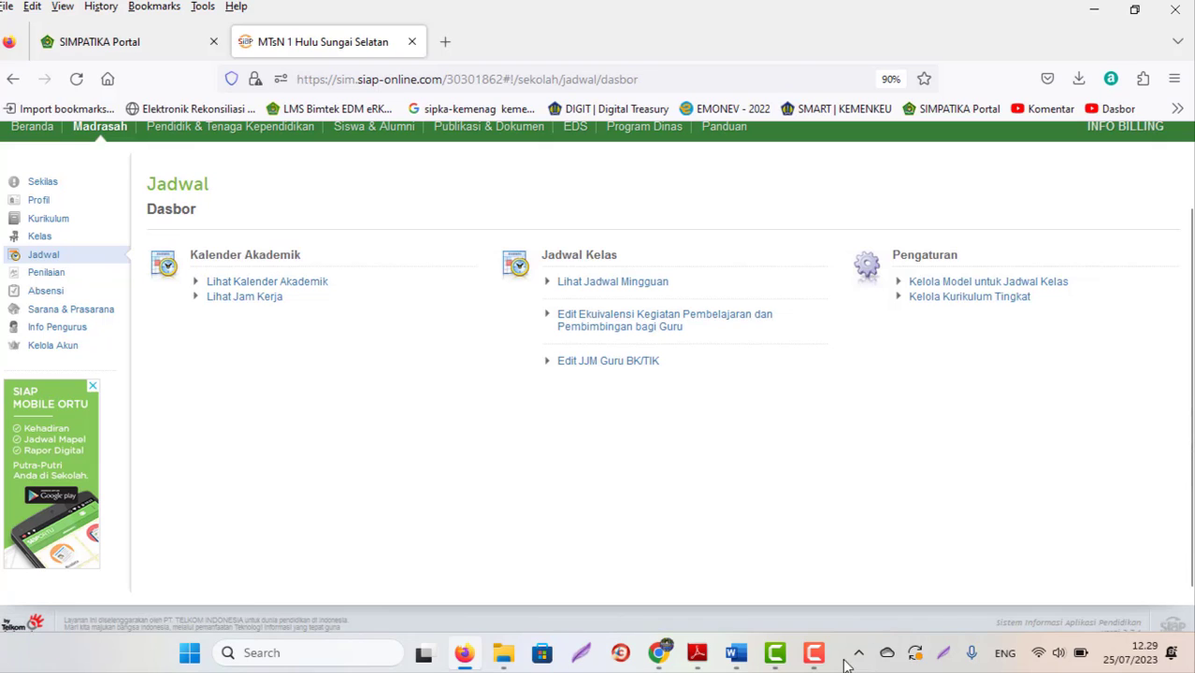